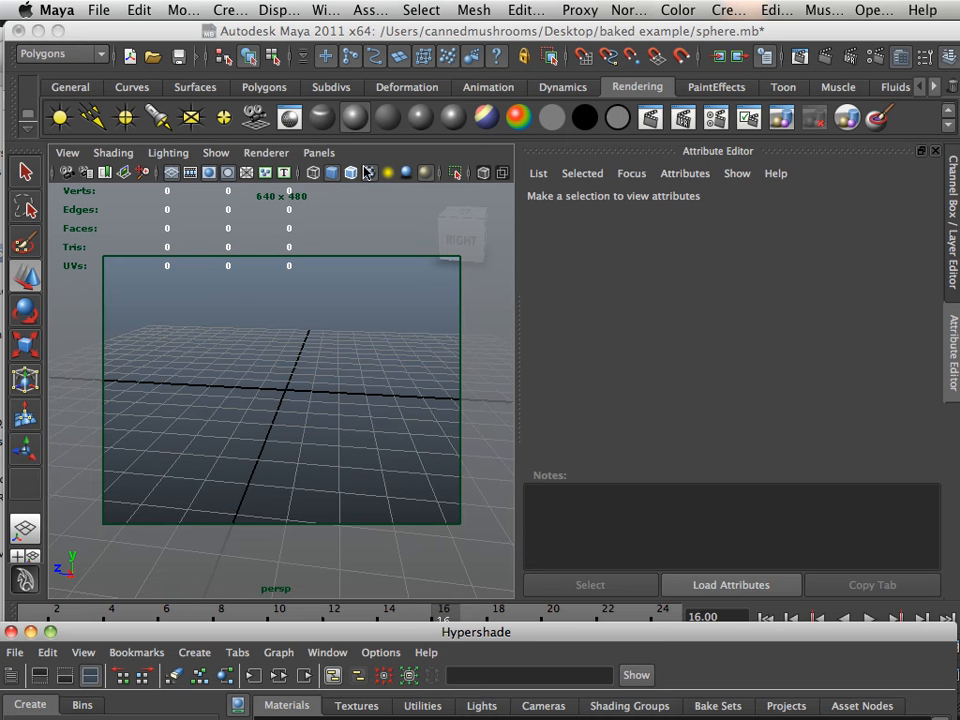
Create a polygon sphere at the origin and scale it up until it encloses the whole perspective view
{"action": "left_click", "coordinate": [252, 90]}
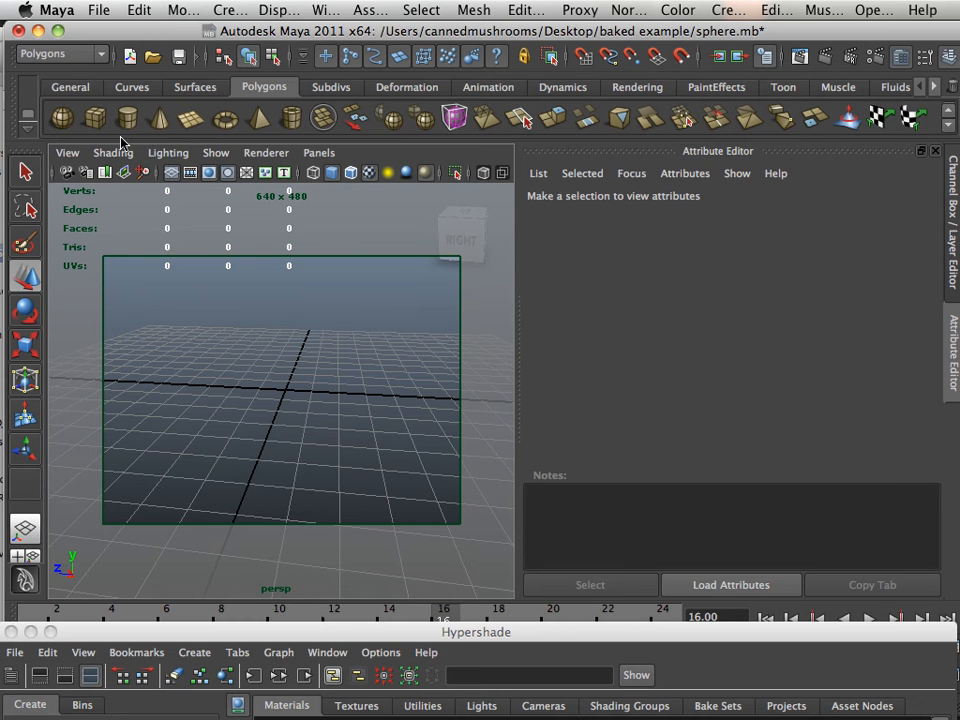
{"action": "left_click", "coordinate": [62, 120]}
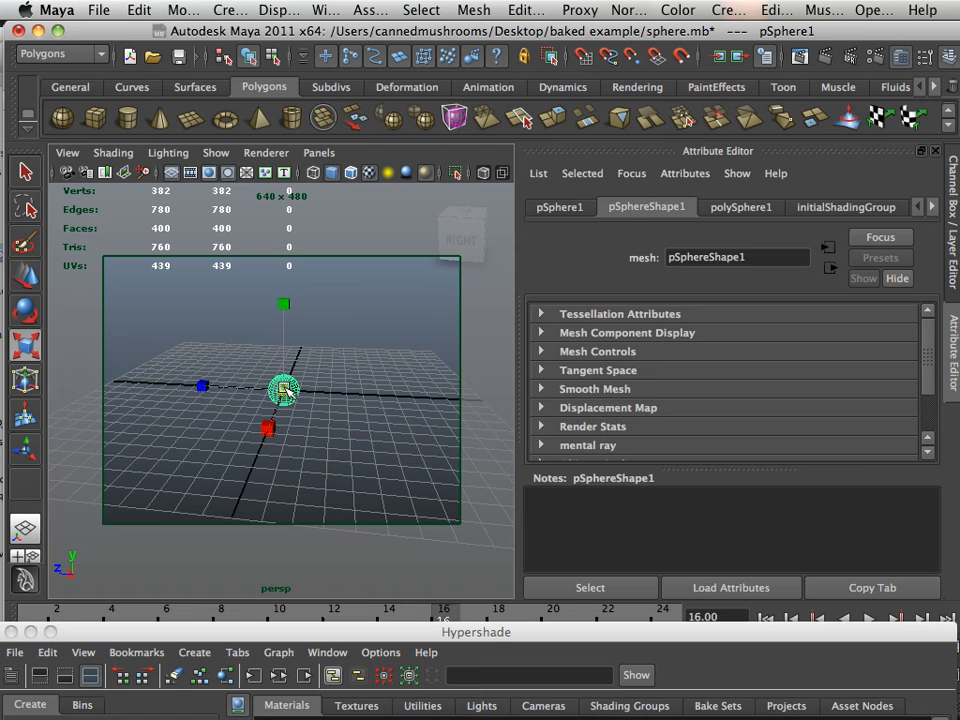
{"action": "key", "text": "f"}
{"action": "mouse_move", "coordinate": [287, 396]}
{"action": "left_mouse_down", "text": "alt"}
{"action": "mouse_move", "coordinate": [381, 405]}
{"action": "mouse_move", "coordinate": [334, 401]}
{"action": "mouse_move", "coordinate": [495, 446]}
{"action": "mouse_move", "coordinate": [300, 393]}
{"action": "left_mouse_up", "text": "alt"}
Assign a new Lambert material to the large enclosing sphere
{"action": "right_click", "coordinate": [300, 390]}
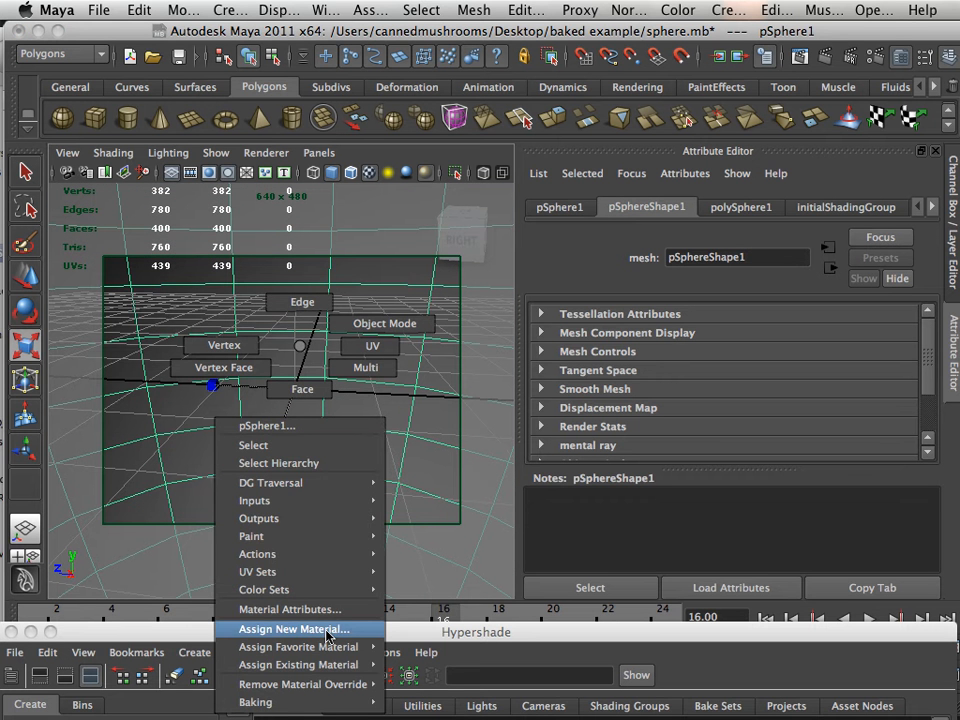
{"action": "left_click", "coordinate": [328, 637]}
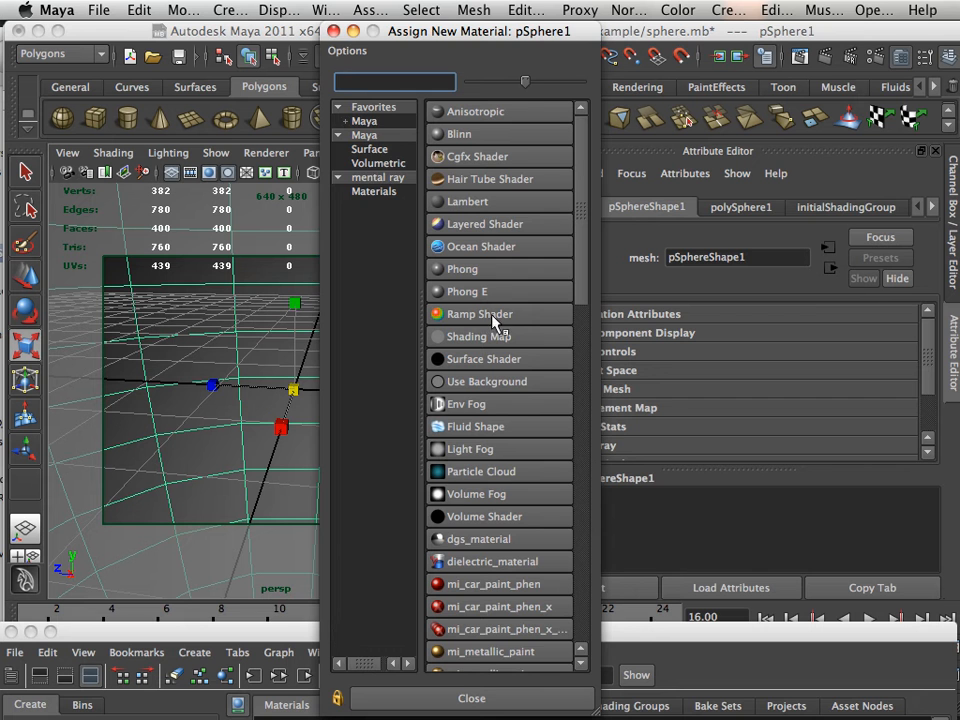
{"action": "left_click", "coordinate": [456, 202]}
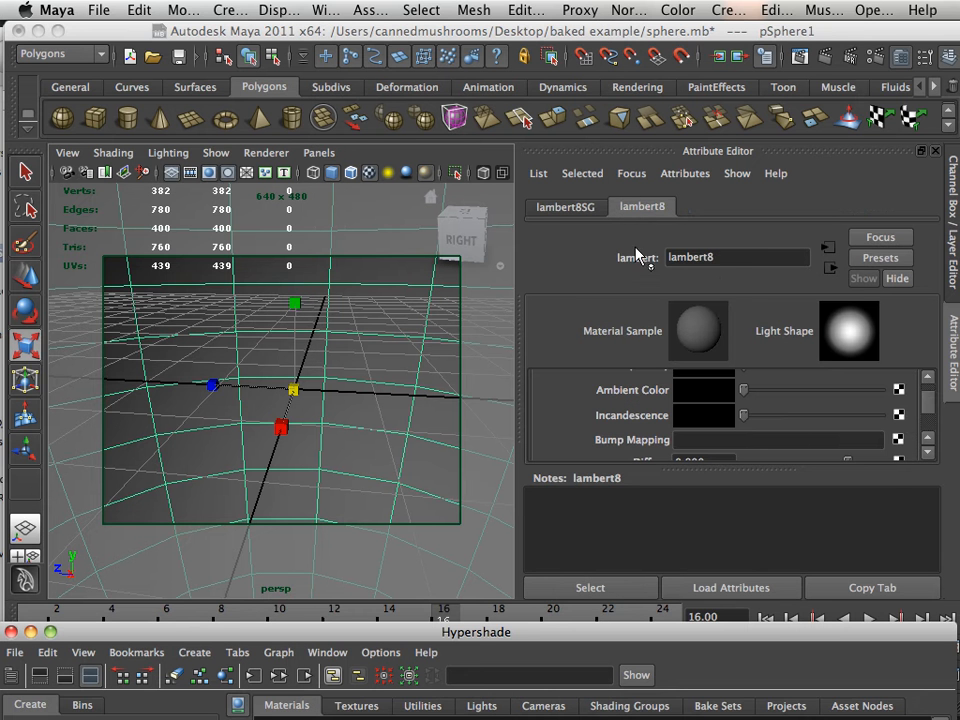
Rename the large sphere's Lambert material the_sun and raise its ambient color to near white
{"action": "double_click", "coordinate": [730, 262]}
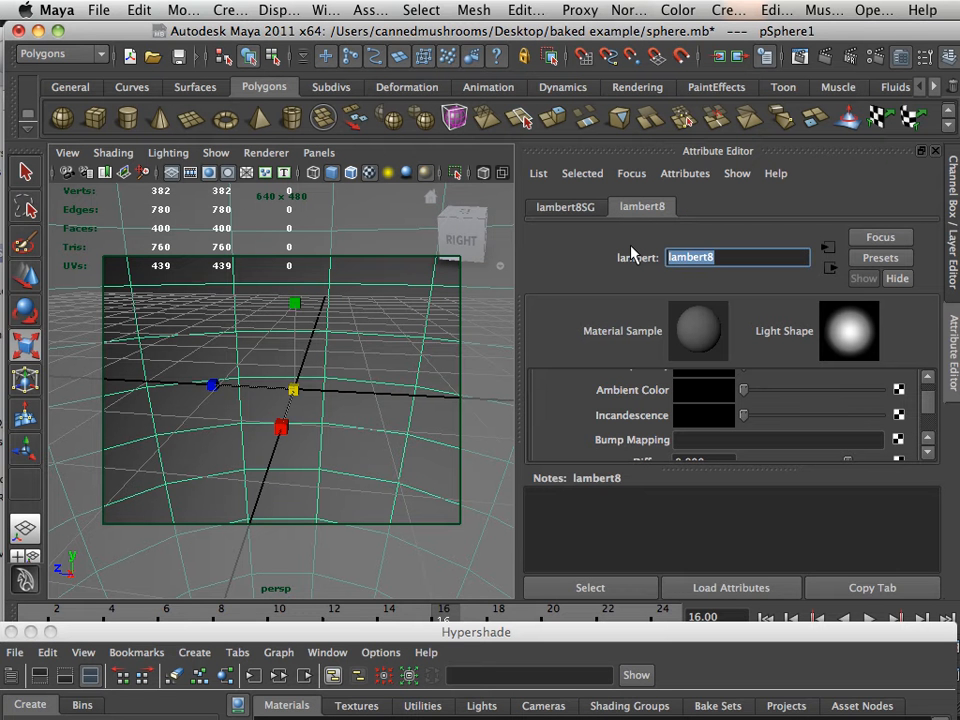
{"action": "type", "text": "the_sun"}
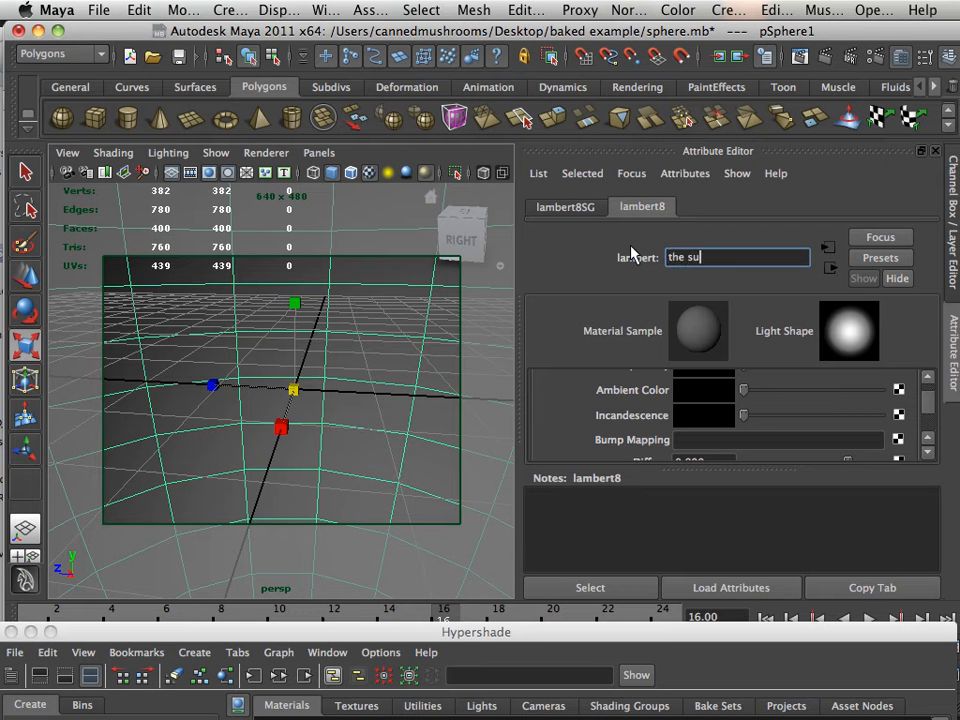
{"action": "key", "text": "Return"}
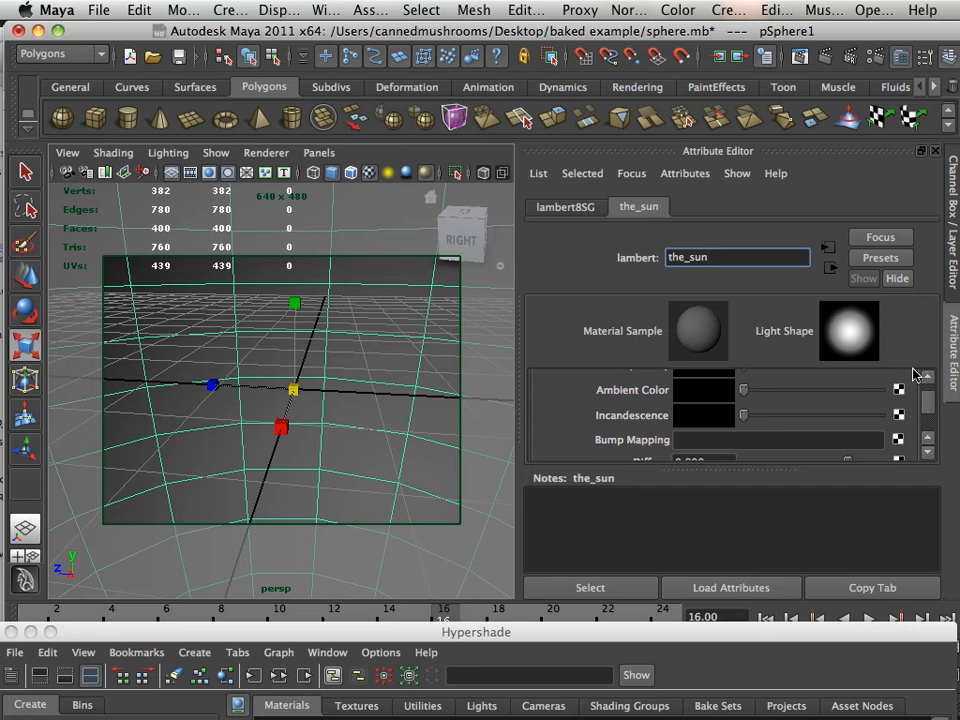
{"action": "scroll", "coordinate": [930, 404], "scroll_direction": "up", "scroll_amount": 1}
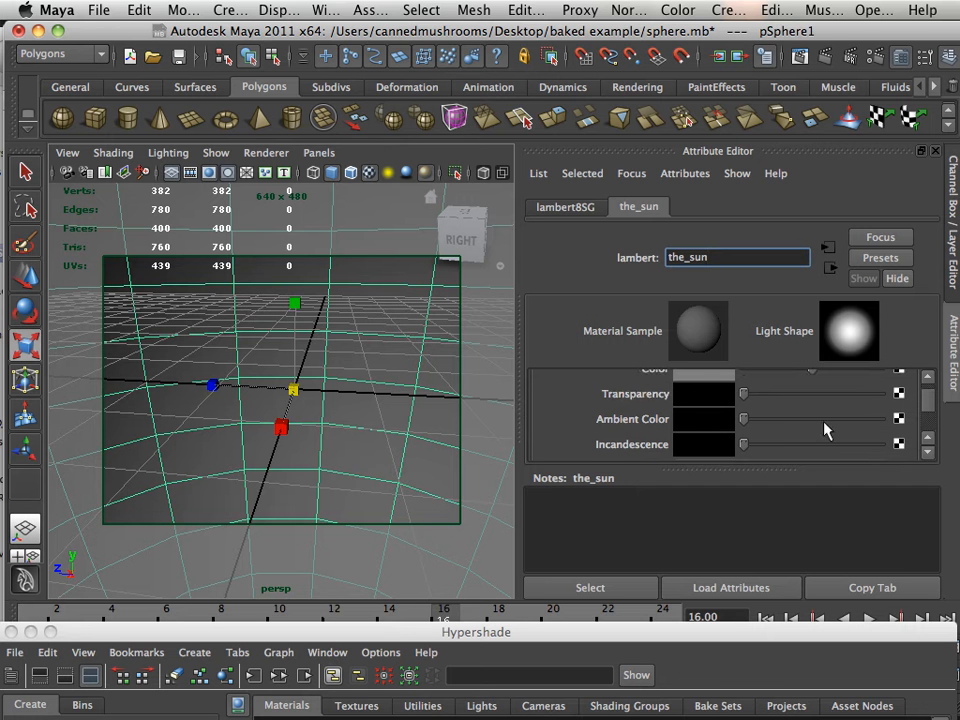
{"action": "left_click_drag", "start_coordinate": [746, 421], "coordinate": [863, 428]}
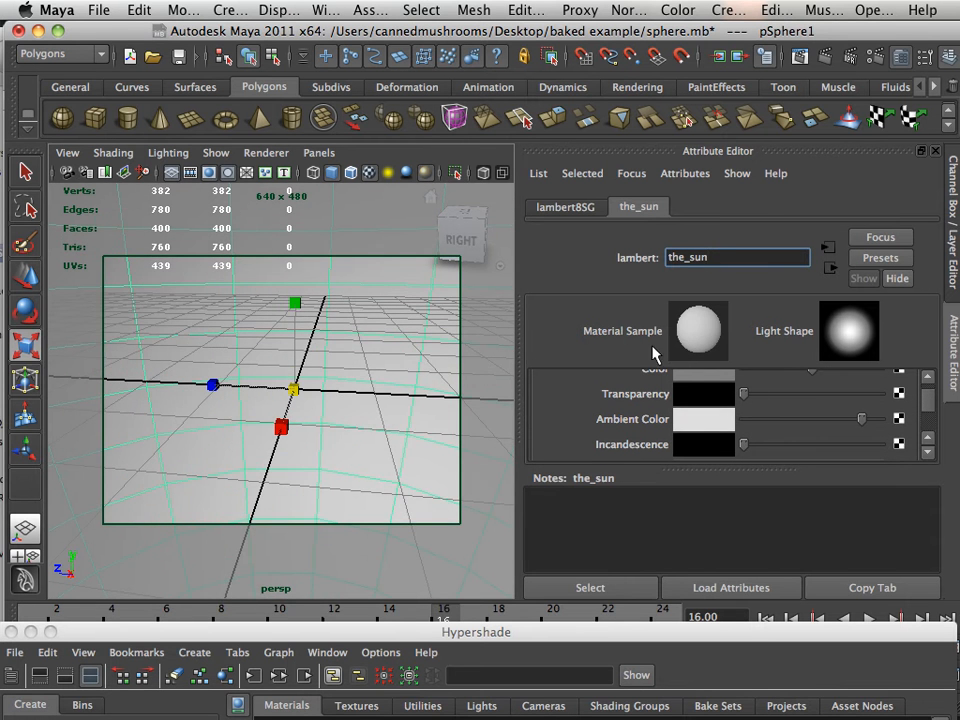
Create a second, default-size polygon sphere inside the large one and assign the purple ball material to it
{"action": "left_click", "coordinate": [62, 117]}
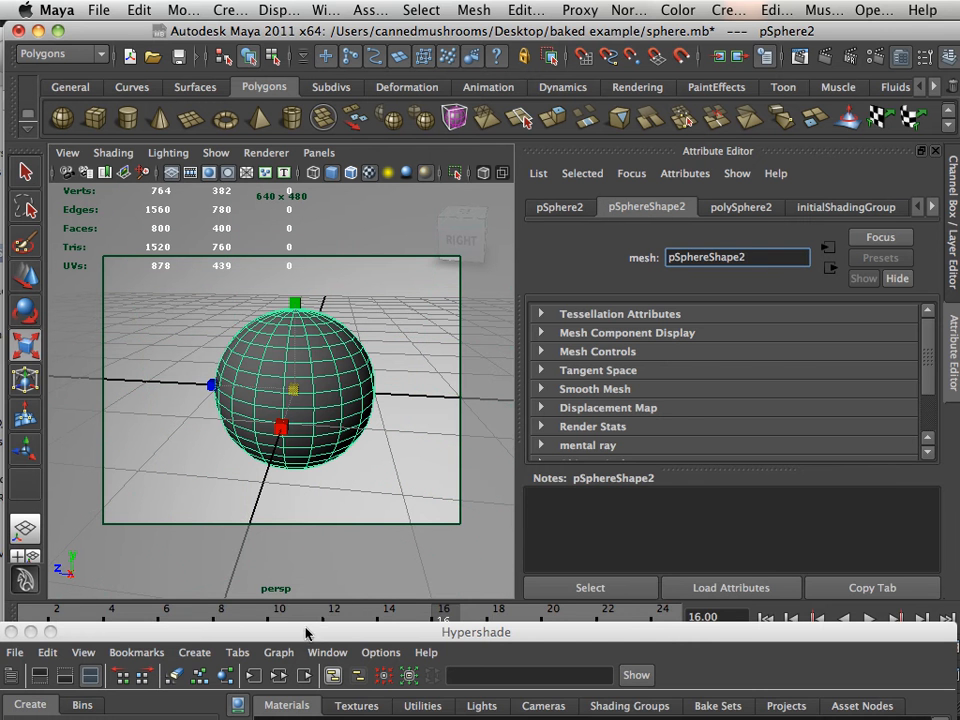
{"action": "left_click_drag", "start_coordinate": [307, 632], "coordinate": [681, 298]}
{"action": "middle_click_drag", "start_coordinate": [645, 425], "coordinate": [320, 385]}
{"action": "left_click_drag", "start_coordinate": [496, 320], "coordinate": [631, 544]}
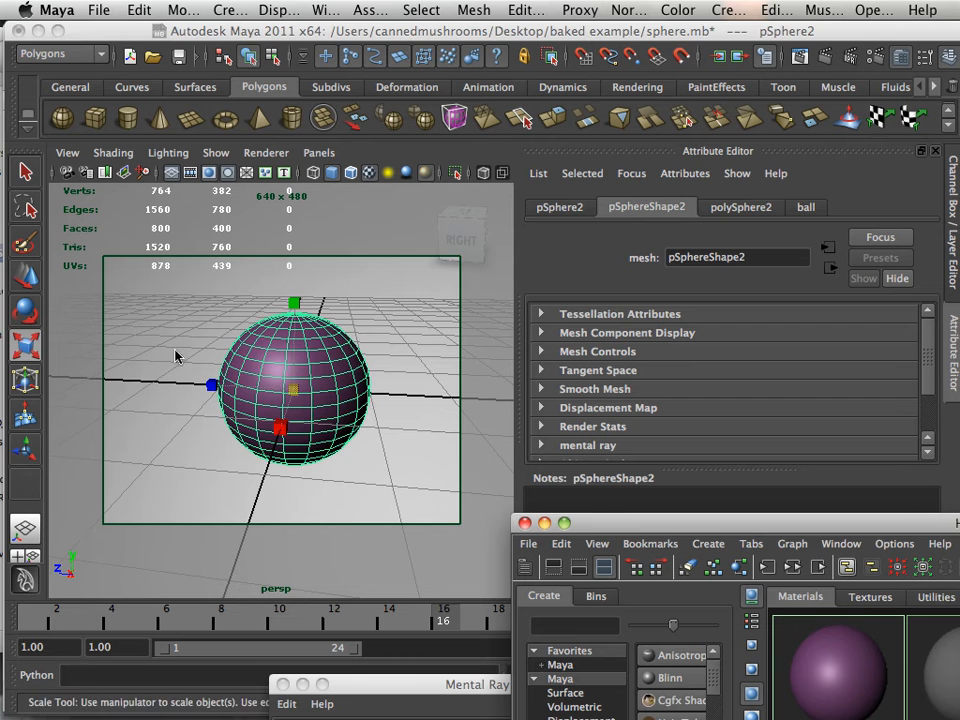
Frame the purple sphere, render the perspective view with mental ray to check the lighting, and close the render
{"action": "left_click_drag", "start_coordinate": [196, 357], "coordinate": [247, 355], "text": "alt"}
{"action": "scroll", "coordinate": [262, 362], "scroll_direction": "up", "scroll_amount": 3}
{"action": "middle_click_drag", "start_coordinate": [281, 370], "coordinate": [309, 369], "text": "alt"}
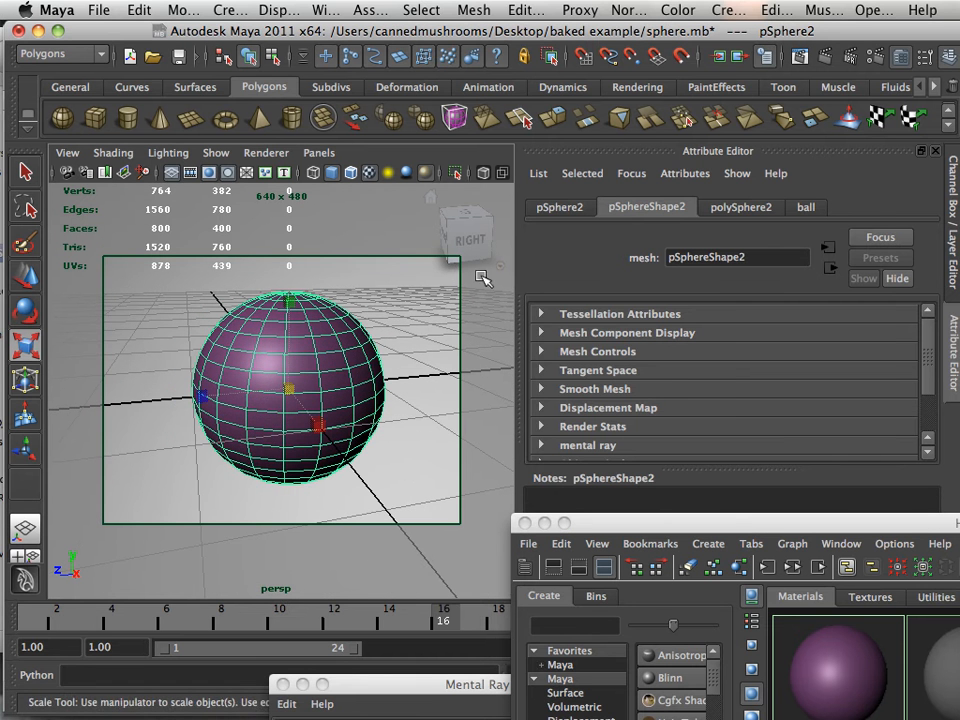
{"action": "left_click", "coordinate": [610, 55]}
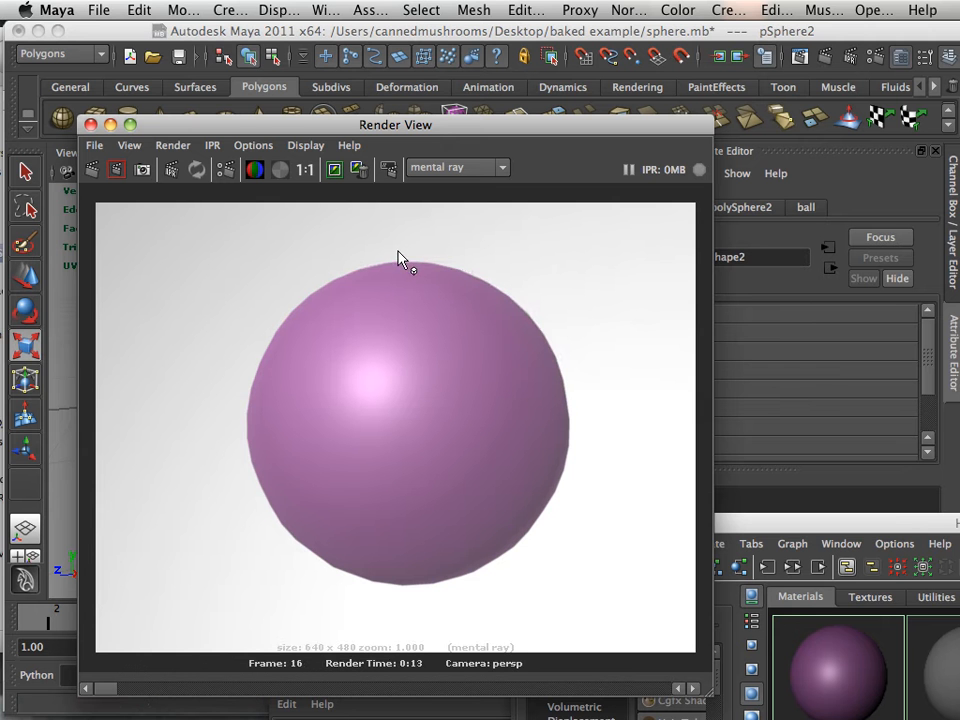
{"action": "left_click", "coordinate": [90, 126]}
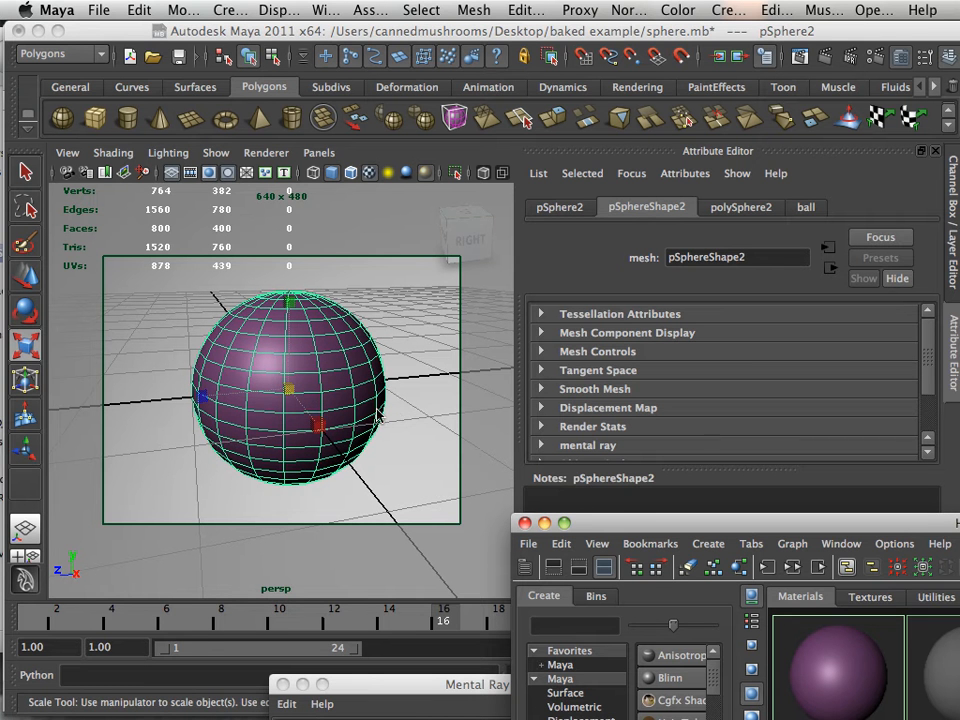
Switch the menu set to Rendering
{"action": "left_click", "coordinate": [487, 16]}
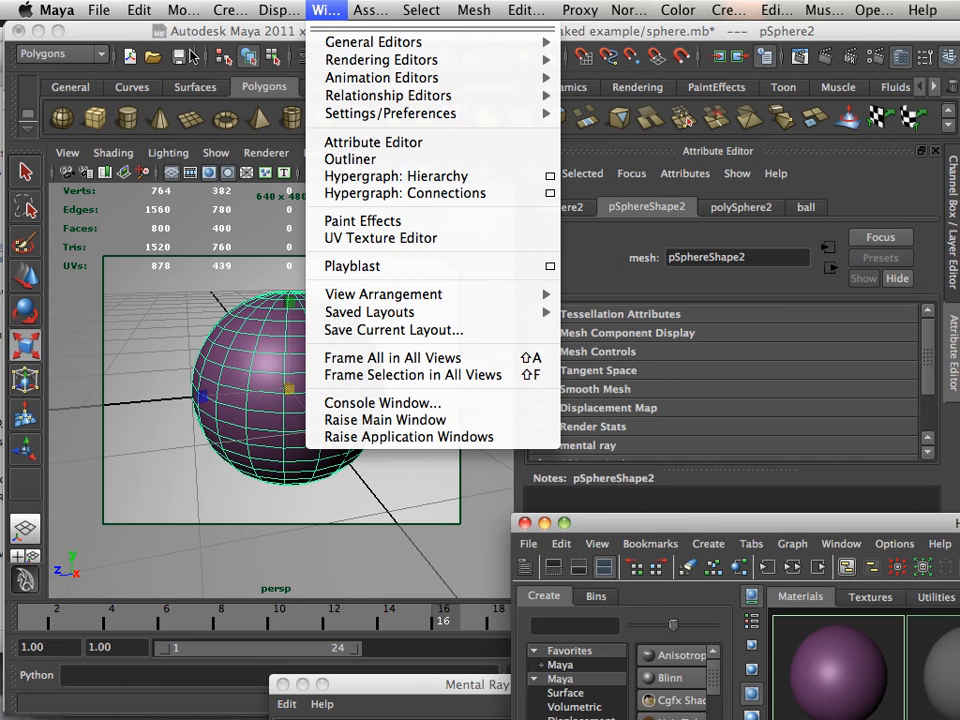
{"action": "left_click", "coordinate": [94, 61]}
{"action": "left_click", "coordinate": [97, 63]}
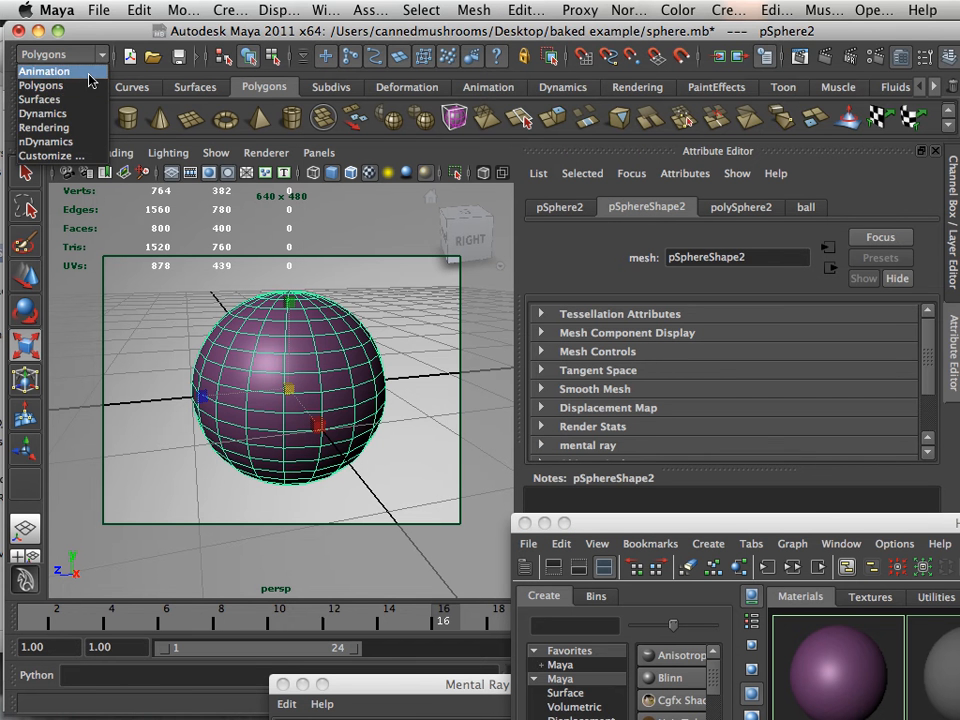
{"action": "left_click", "coordinate": [70, 126]}
Open the options for mental ray Batch Bake with the purple sphere selected
{"action": "left_click", "coordinate": [469, 10]}
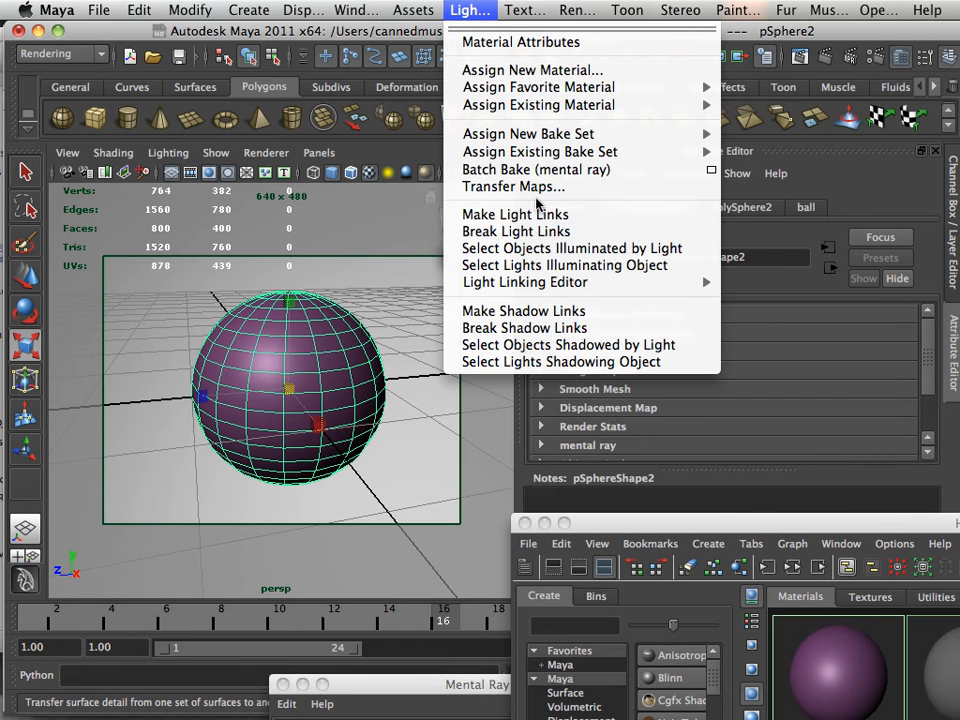
{"action": "left_click", "coordinate": [711, 170]}
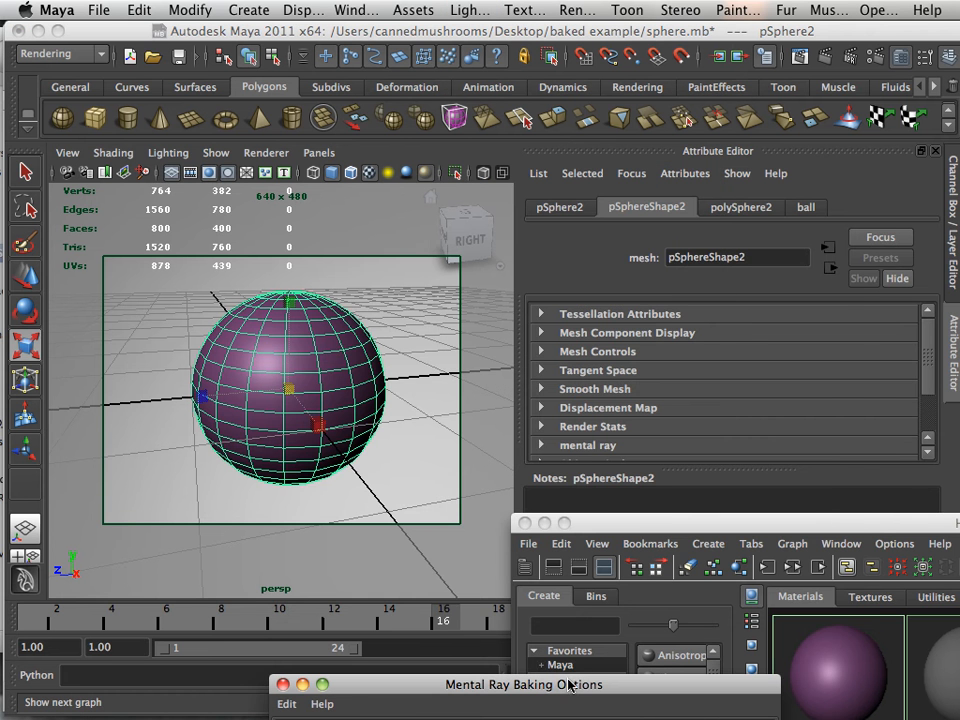
{"action": "left_click_drag", "start_coordinate": [567, 684], "coordinate": [656, 144]}
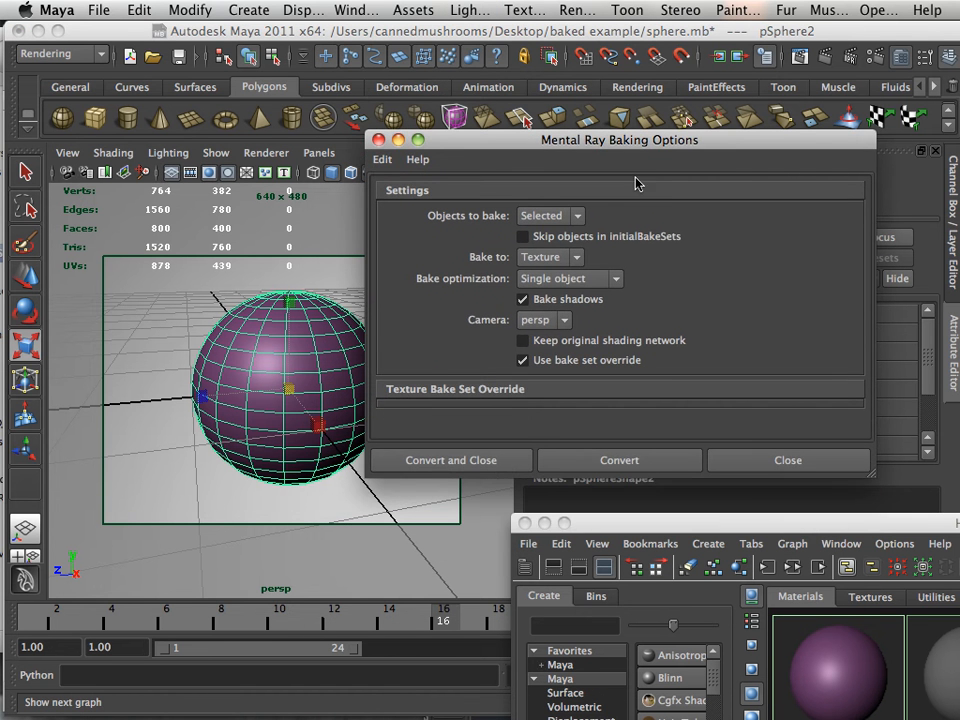
{"action": "left_click", "coordinate": [372, 144]}
{"action": "left_click", "coordinate": [468, 11]}
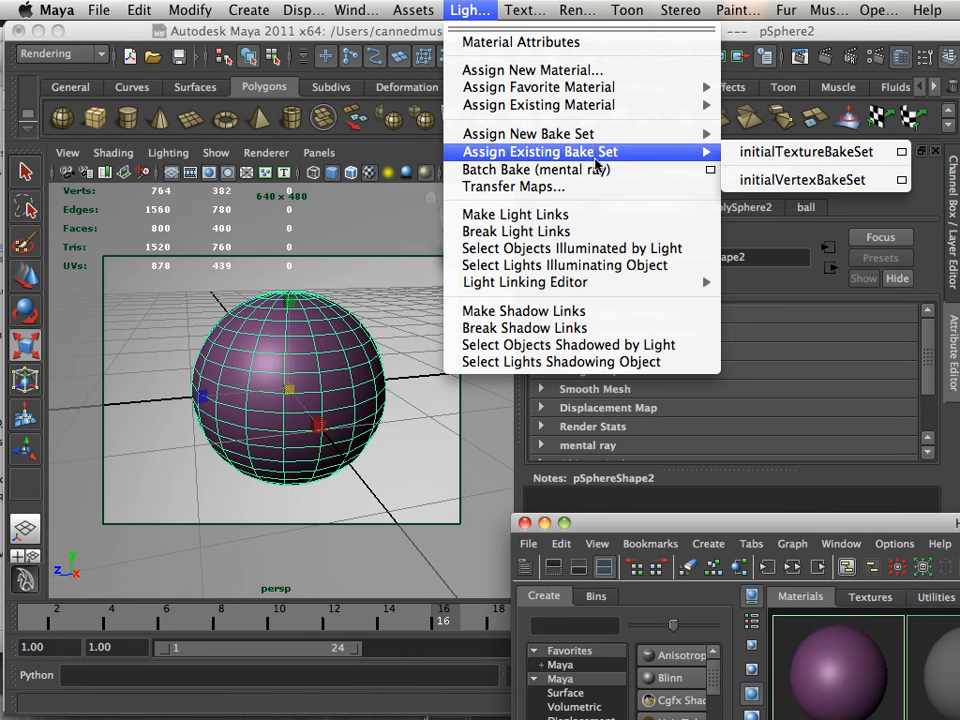
{"action": "left_click", "coordinate": [708, 171]}
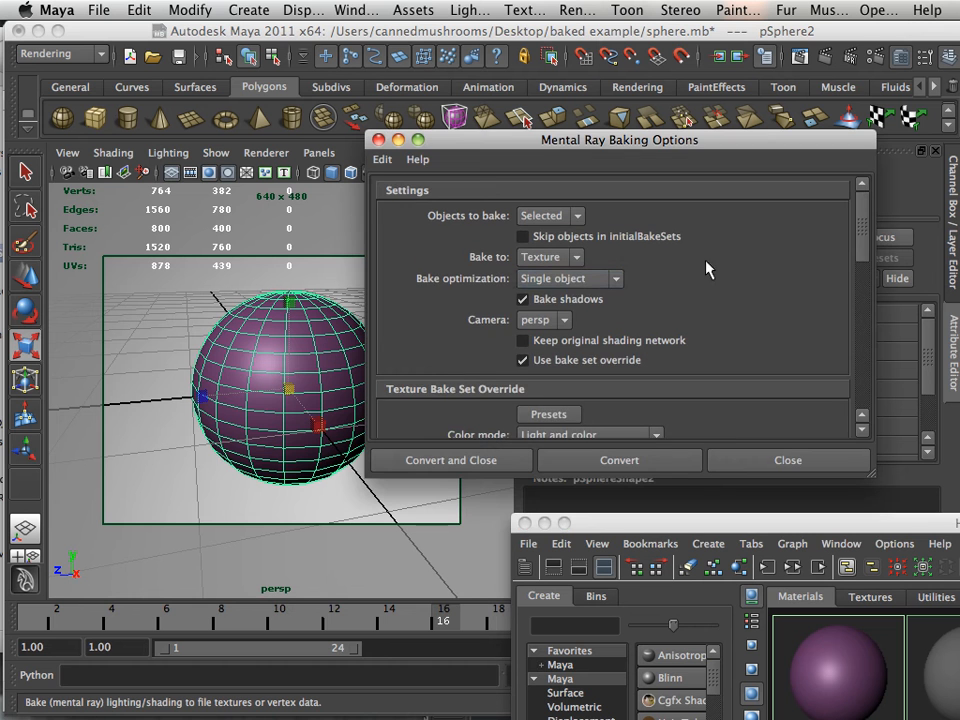
Review the texture bake settings and bake the selected sphere's light and color to a texture with prefix ball
{"action": "scroll", "coordinate": [866, 252], "scroll_direction": "down", "scroll_amount": 1}
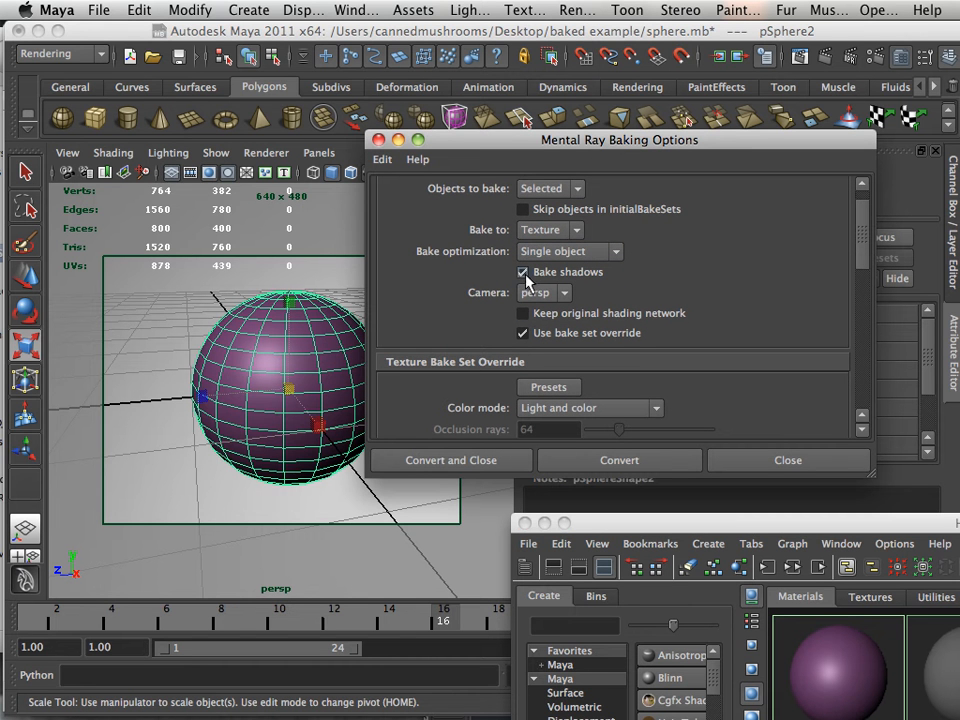
{"action": "scroll", "coordinate": [856, 272], "scroll_direction": "down", "scroll_amount": 5}
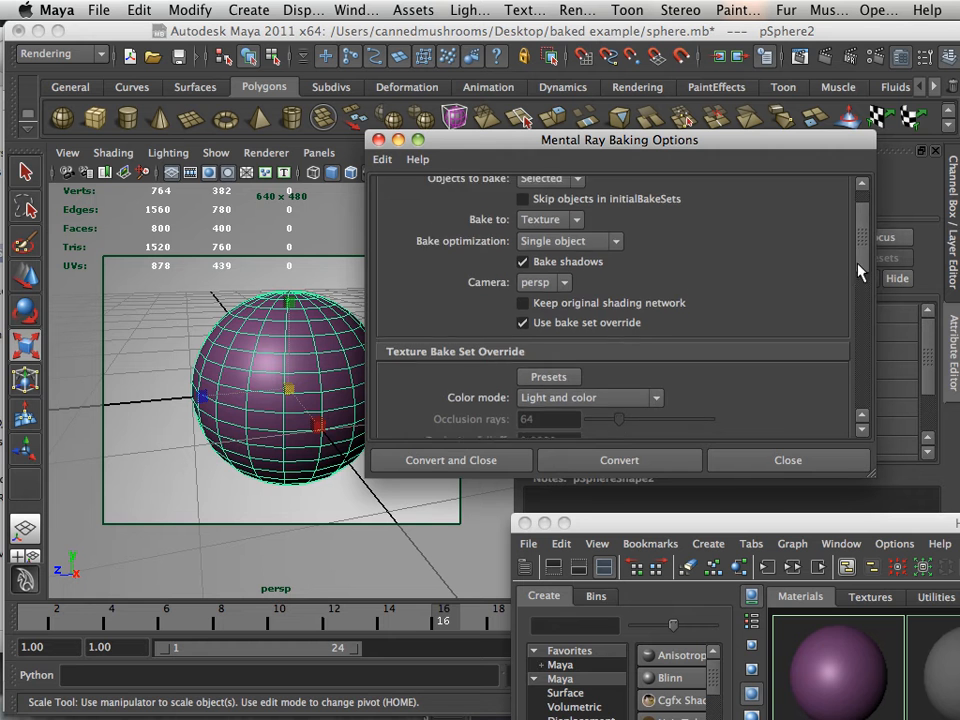
{"action": "left_click_drag", "start_coordinate": [866, 308], "coordinate": [873, 338]}
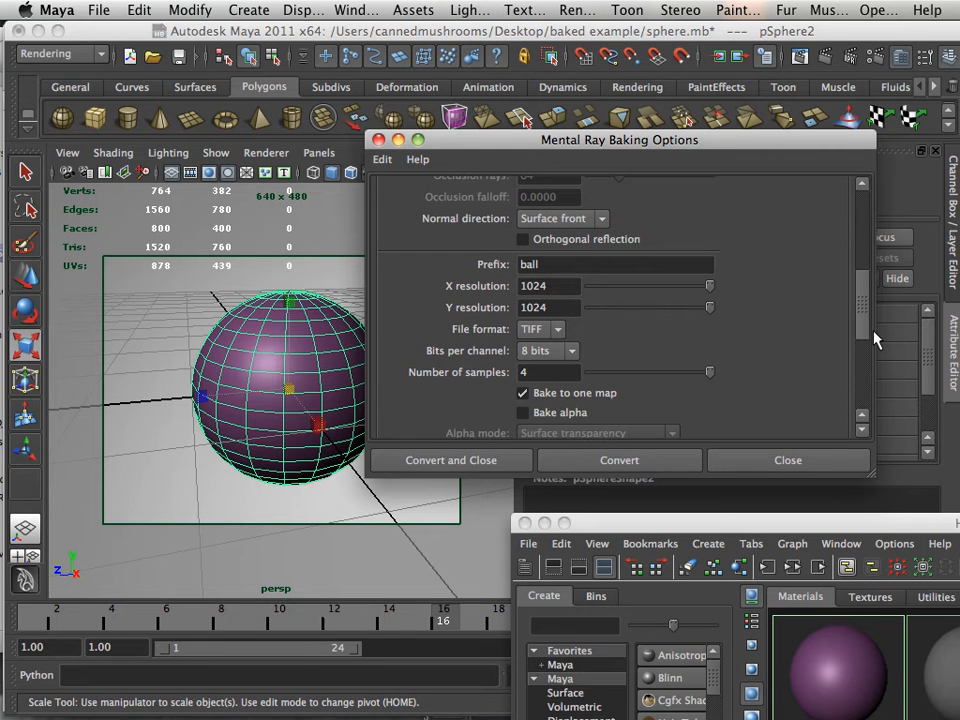
{"action": "left_click", "coordinate": [618, 458]}
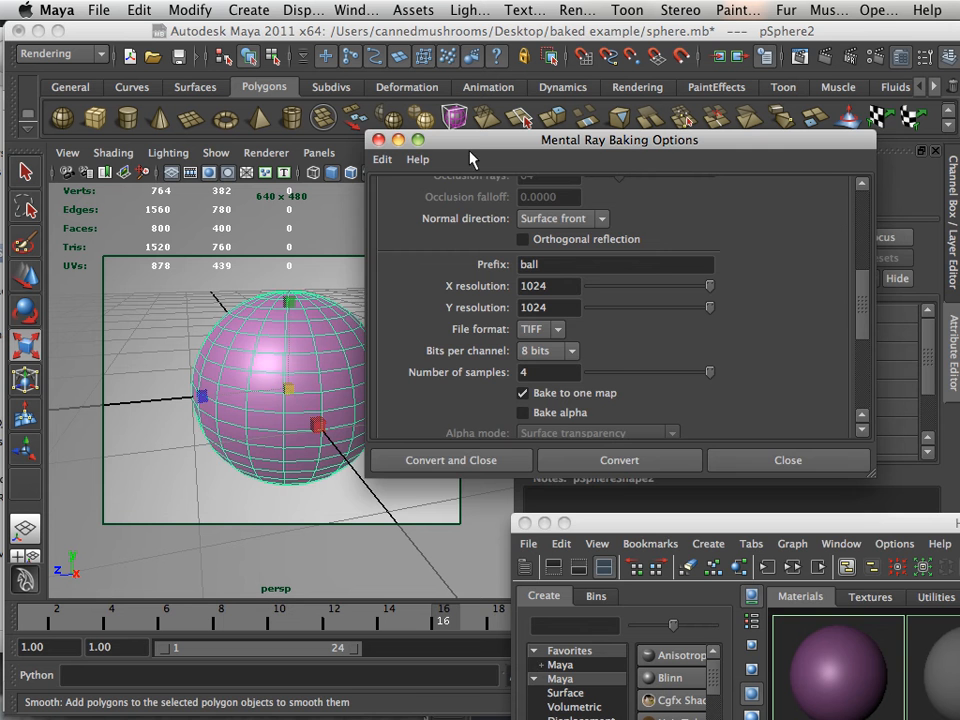
Examine the baked lighting on the small sphere from all sides, including up close
{"action": "left_click_drag", "start_coordinate": [470, 147], "coordinate": [659, 314]}
{"action": "left_click_drag", "start_coordinate": [422, 364], "coordinate": [243, 367], "text": "alt"}
{"action": "left_click_drag", "start_coordinate": [314, 367], "coordinate": [324, 345], "text": "alt"}
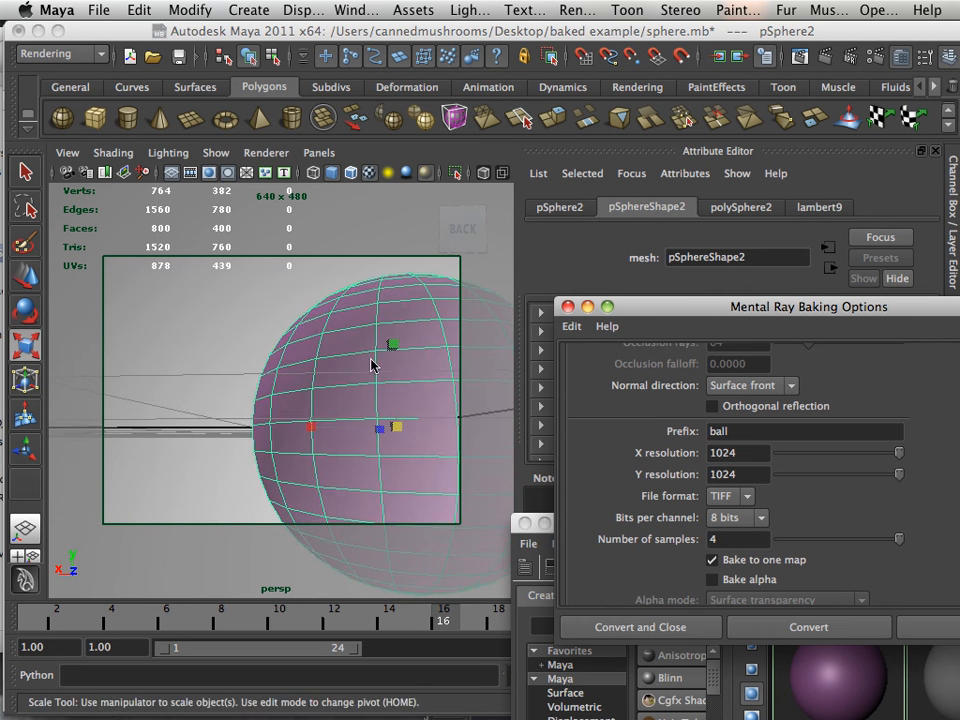
{"action": "right_click_drag", "start_coordinate": [373, 364], "coordinate": [324, 373], "text": "alt"}
{"action": "left_click_drag", "start_coordinate": [324, 372], "coordinate": [140, 360], "text": "alt"}
{"action": "right_click_drag", "start_coordinate": [140, 360], "coordinate": [225, 390], "text": "alt"}
{"action": "mouse_move", "coordinate": [225, 390]}
{"action": "left_mouse_down", "text": "alt"}
{"action": "mouse_move", "coordinate": [210, 388]}
{"action": "mouse_move", "coordinate": [221, 381]}
{"action": "left_mouse_up", "text": "alt"}
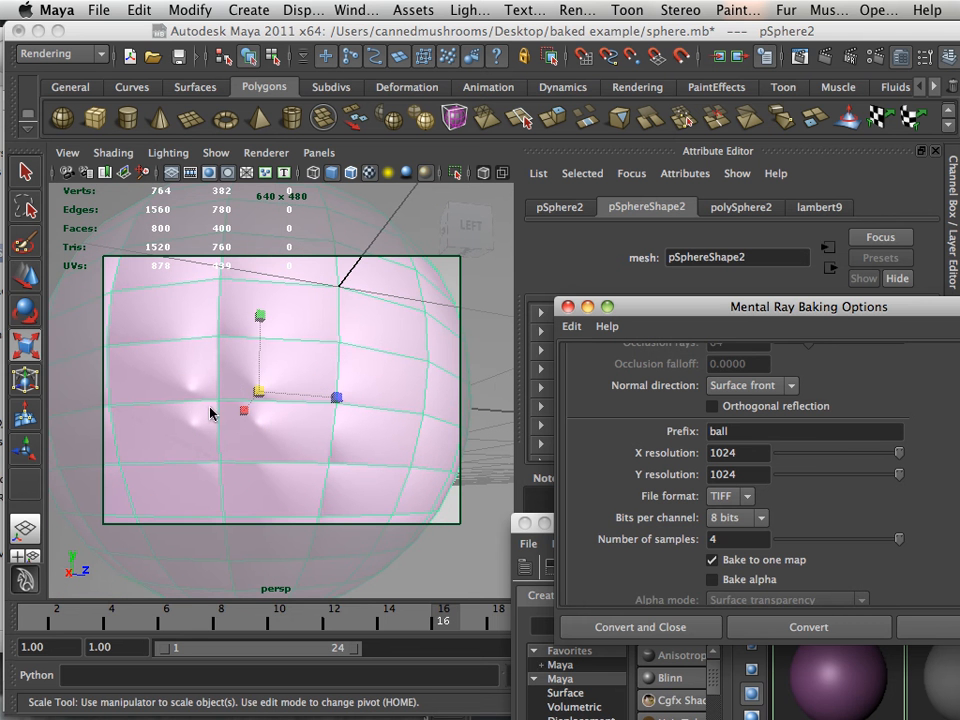
{"action": "right_click_drag", "start_coordinate": [300, 423], "coordinate": [251, 409], "text": "alt"}
{"action": "left_click_drag", "start_coordinate": [251, 409], "coordinate": [402, 478], "text": "alt"}
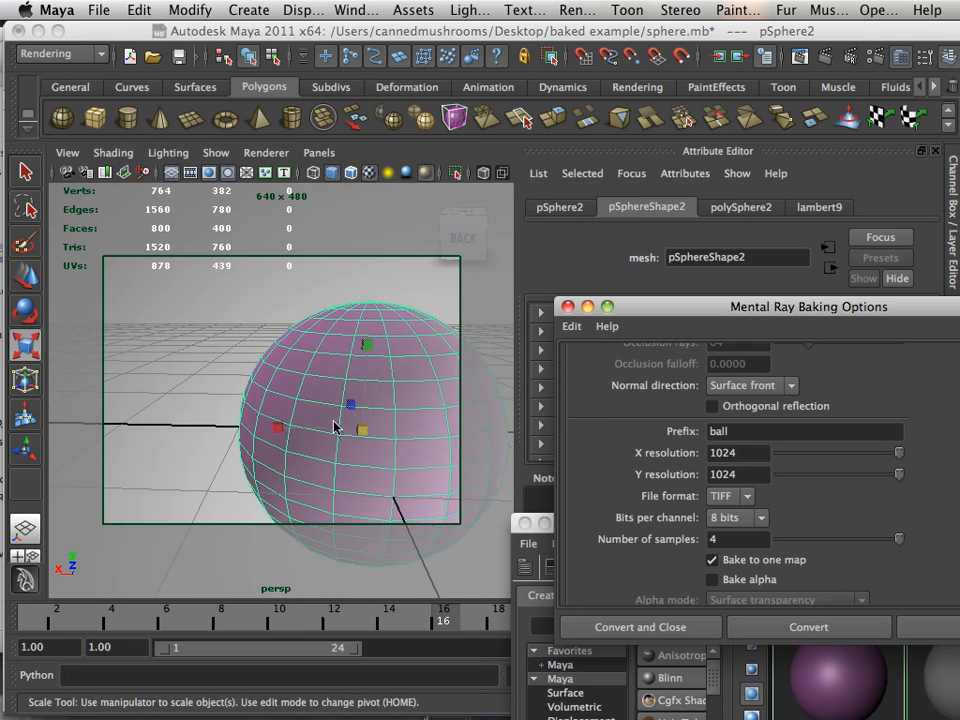
{"action": "left_click_drag", "start_coordinate": [333, 420], "coordinate": [429, 409], "text": "alt"}
{"action": "middle_click_drag", "start_coordinate": [429, 409], "coordinate": [268, 407], "text": "alt"}
{"action": "left_click_drag", "start_coordinate": [268, 407], "coordinate": [358, 396], "text": "alt"}
{"action": "middle_click_drag", "start_coordinate": [358, 396], "coordinate": [332, 364], "text": "alt"}
{"action": "left_click_drag", "start_coordinate": [332, 364], "coordinate": [283, 392], "text": "alt"}
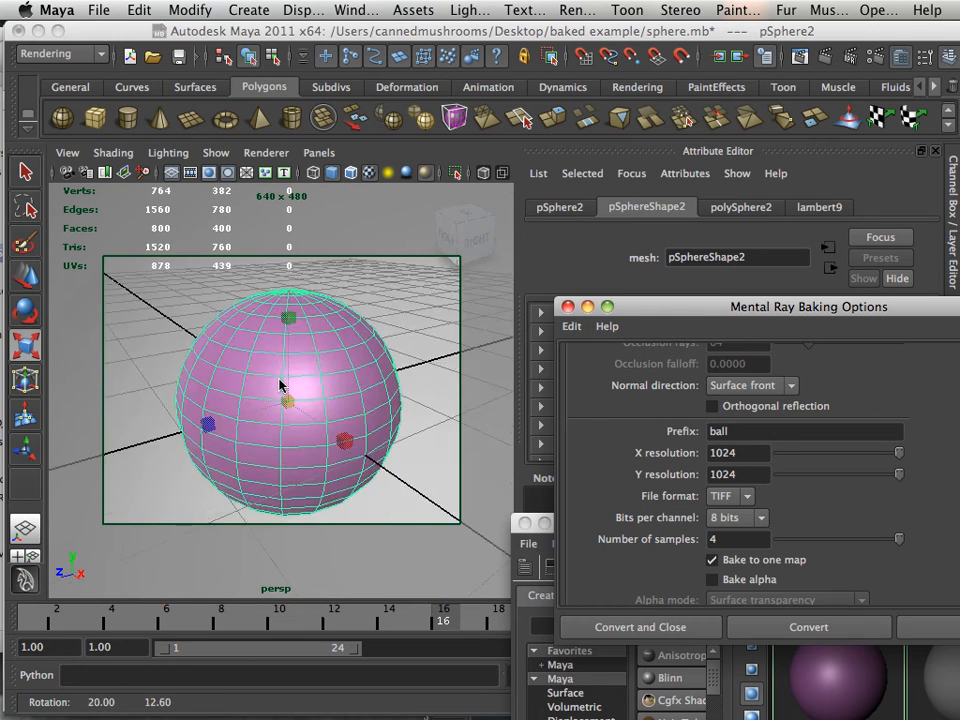
{"action": "middle_click_drag", "start_coordinate": [283, 392], "coordinate": [323, 373], "text": "alt"}
{"action": "right_click_drag", "start_coordinate": [323, 373], "coordinate": [238, 360], "text": "alt"}
{"action": "middle_click_drag", "start_coordinate": [238, 360], "coordinate": [221, 368], "text": "alt"}
{"action": "left_click_drag", "start_coordinate": [221, 368], "coordinate": [176, 358], "text": "alt"}
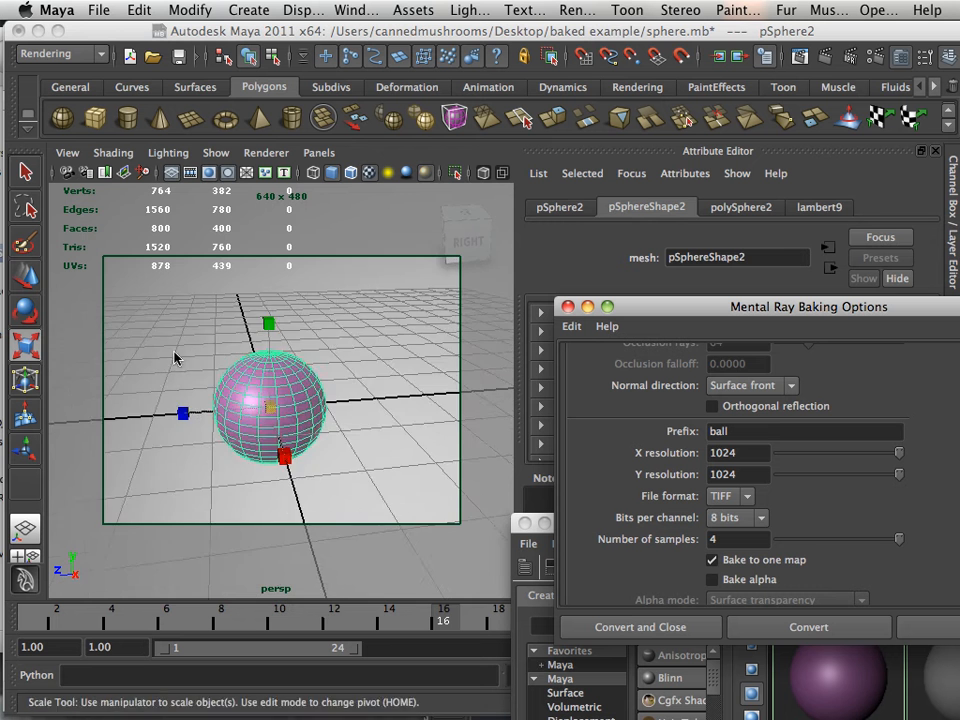
{"action": "right_click_drag", "start_coordinate": [176, 358], "coordinate": [274, 383], "text": "alt"}
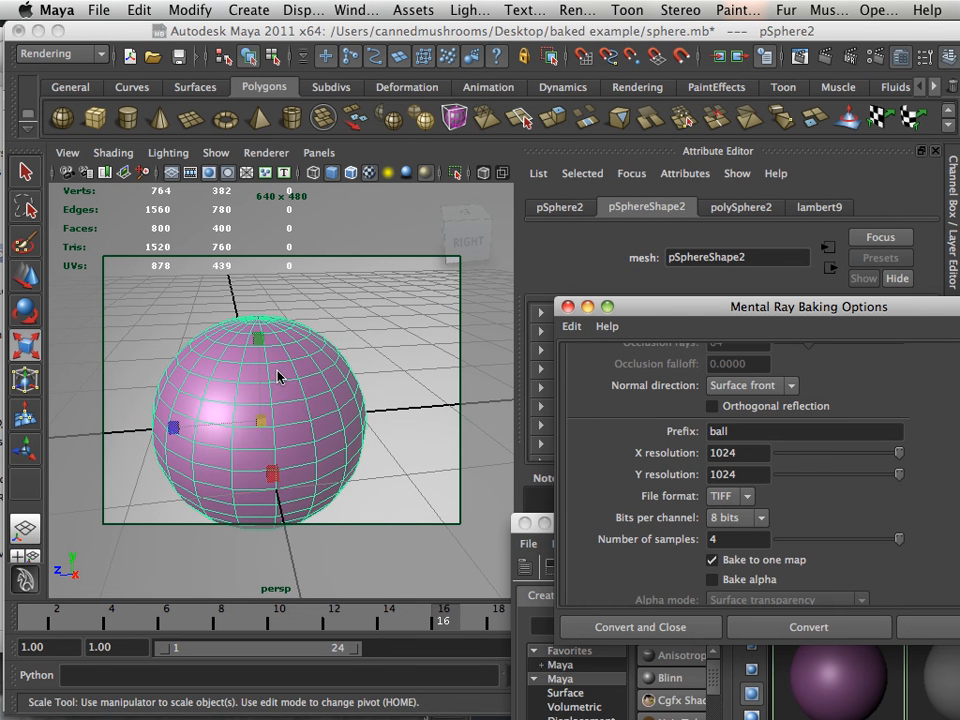
{"action": "middle_click_drag", "start_coordinate": [278, 377], "coordinate": [299, 358], "text": "alt"}
{"action": "right_click_drag", "start_coordinate": [330, 362], "coordinate": [255, 348], "text": "alt"}
Bring the Hypershade into view and create a mental ray mia_material in it
{"action": "left_click_drag", "start_coordinate": [564, 315], "coordinate": [473, 647]}
{"action": "left_click_drag", "start_coordinate": [604, 527], "coordinate": [430, 72]}
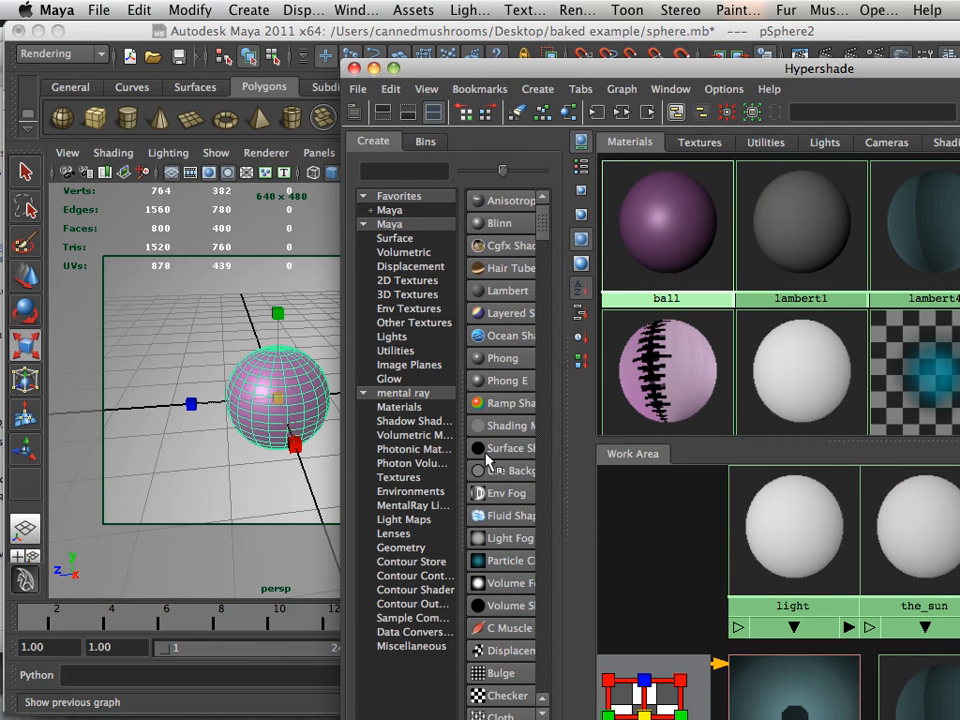
{"action": "left_click", "coordinate": [410, 393]}
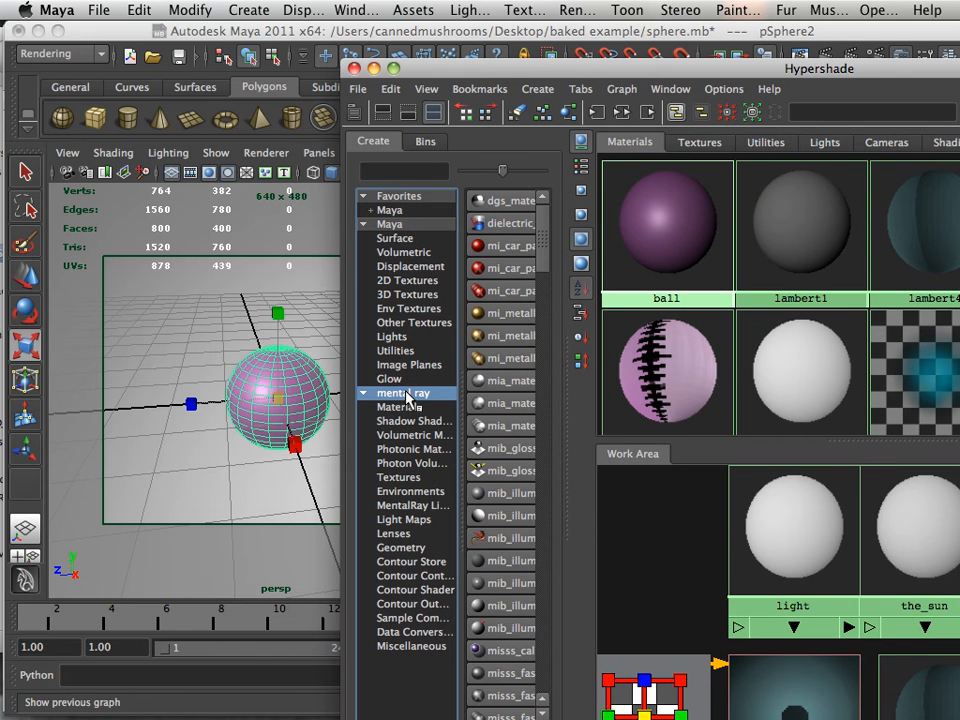
{"action": "left_click", "coordinate": [498, 384]}
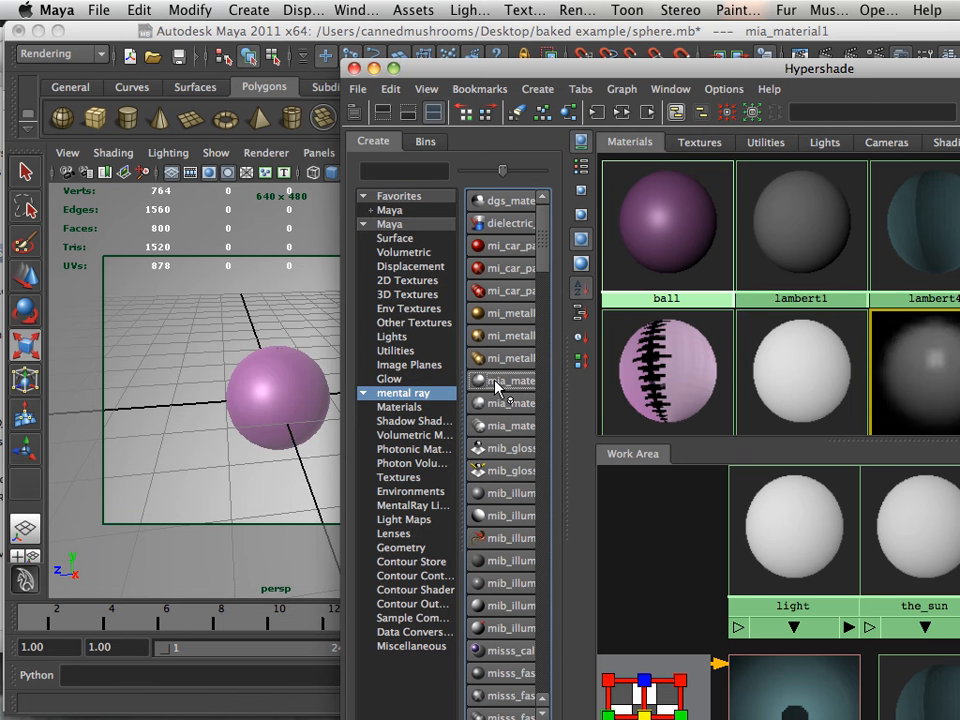
Graph the new mia_material's network in the work area and blend the Copper preset into the material at 90%
{"action": "left_click_drag", "start_coordinate": [628, 69], "coordinate": [214, 47]}
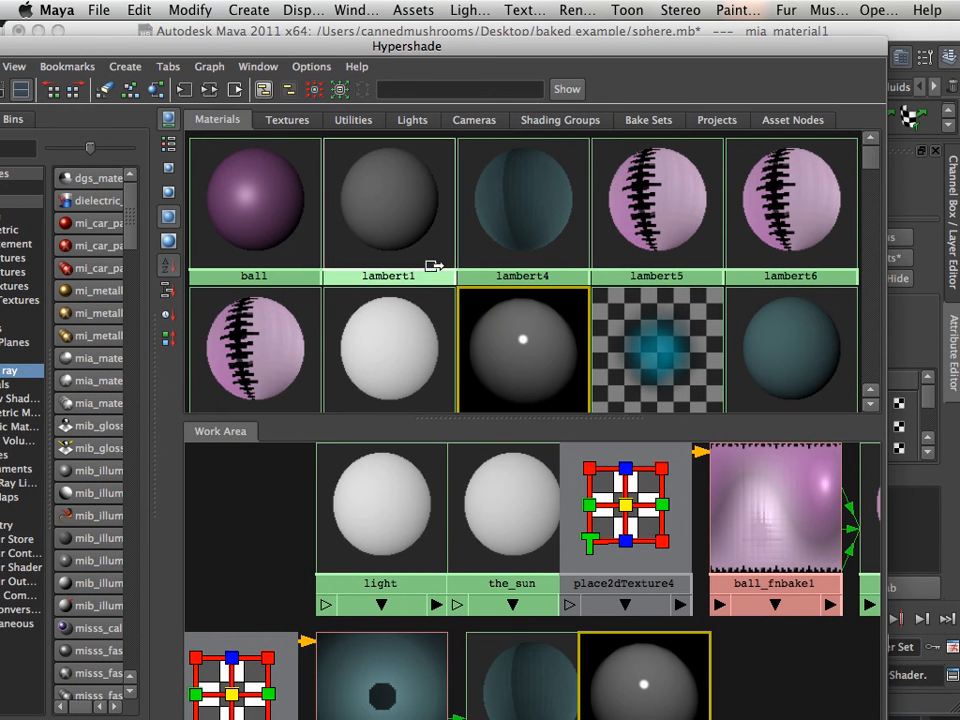
{"action": "left_click", "coordinate": [209, 92]}
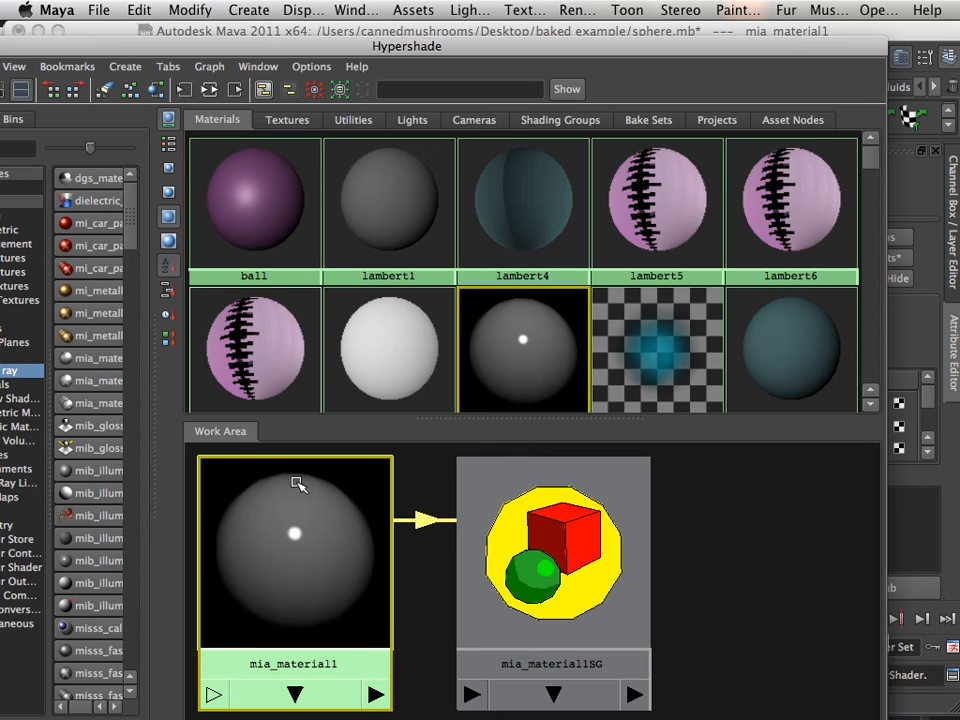
{"action": "left_click_drag", "start_coordinate": [448, 43], "coordinate": [85, 32]}
{"action": "left_click", "coordinate": [866, 258]}
{"action": "mouse_move", "coordinate": [851, 328]}
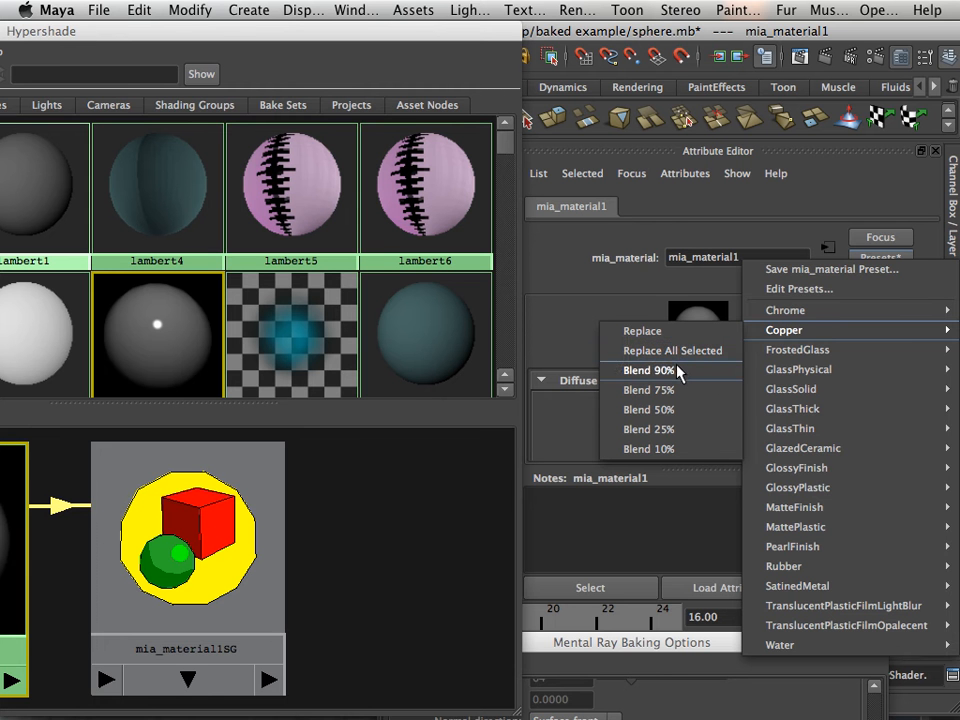
{"action": "left_click", "coordinate": [678, 370]}
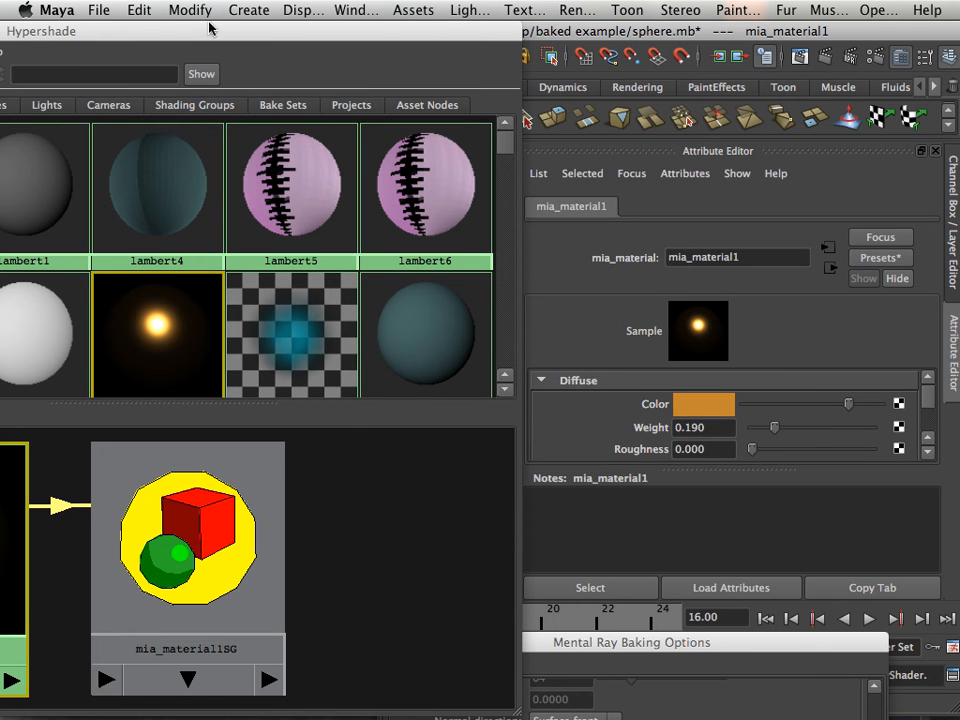
Assign the copper mia_material to the small sphere and move the Hypershade clear of the viewport
{"action": "left_click_drag", "start_coordinate": [200, 30], "coordinate": [955, 56]}
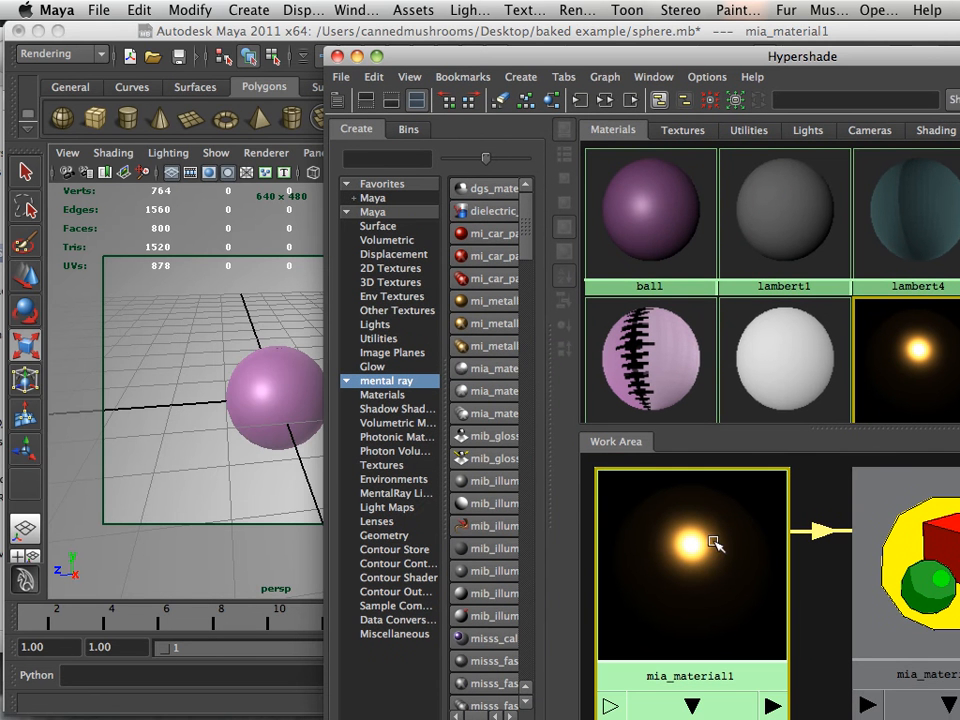
{"action": "middle_click_drag", "start_coordinate": [714, 541], "coordinate": [316, 375]}
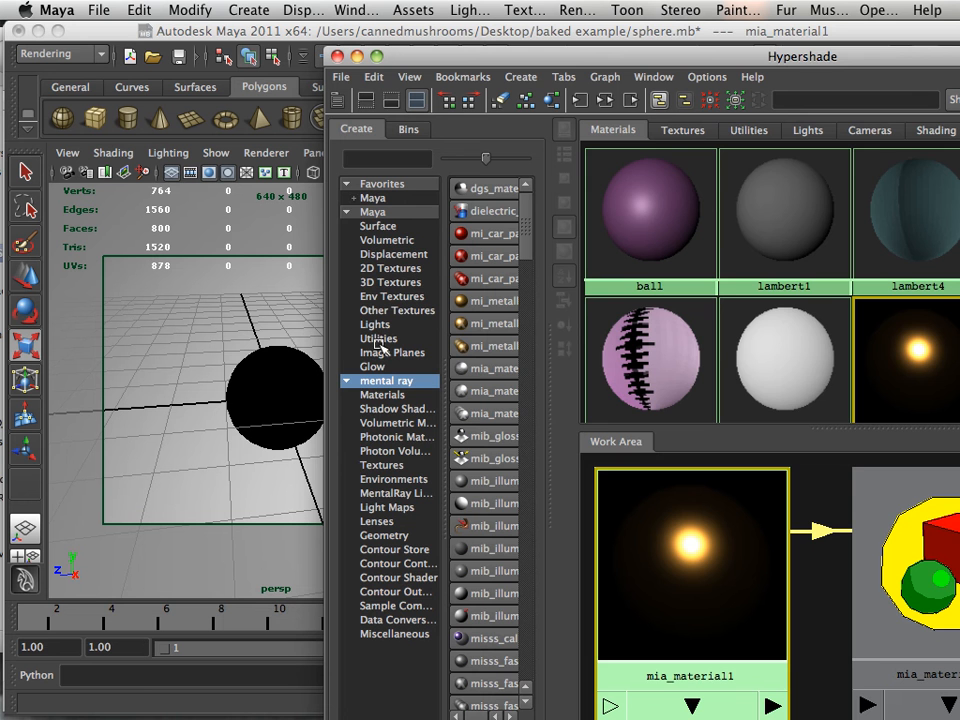
{"action": "left_click_drag", "start_coordinate": [438, 61], "coordinate": [676, 473]}
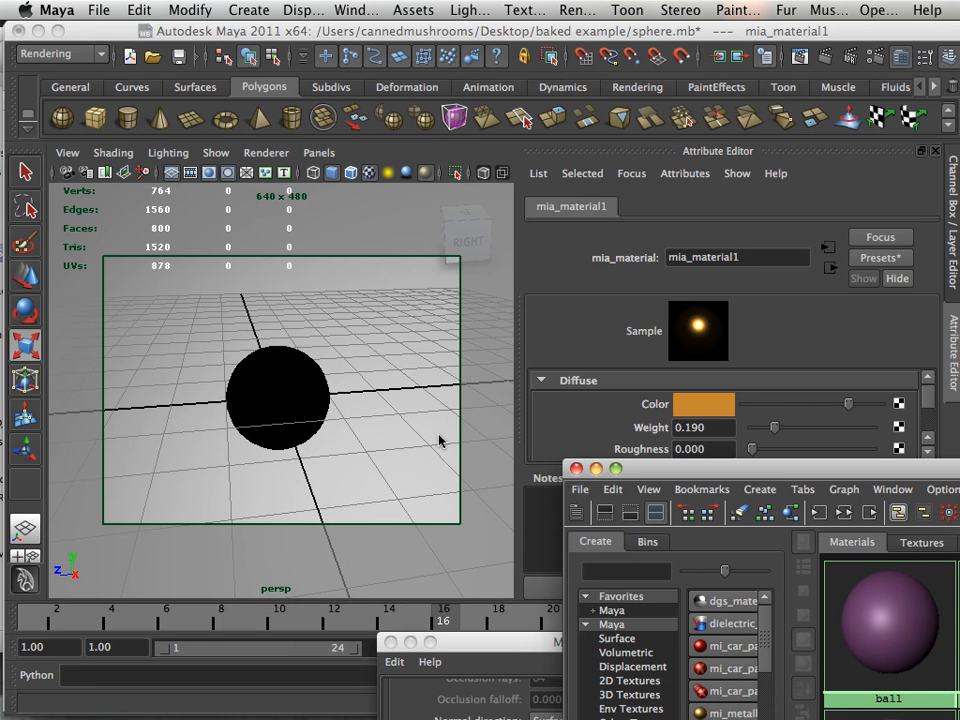
Select the small sphere, disable Bake shadows, and bake its light and color to a texture
{"action": "left_click_drag", "start_coordinate": [315, 418], "coordinate": [298, 422], "text": "alt"}
{"action": "right_click_drag", "start_coordinate": [298, 422], "coordinate": [340, 432], "text": "alt"}
{"action": "middle_click_drag", "start_coordinate": [340, 432], "coordinate": [345, 416], "text": "alt"}
{"action": "right_click_drag", "start_coordinate": [345, 416], "coordinate": [312, 416], "text": "alt"}
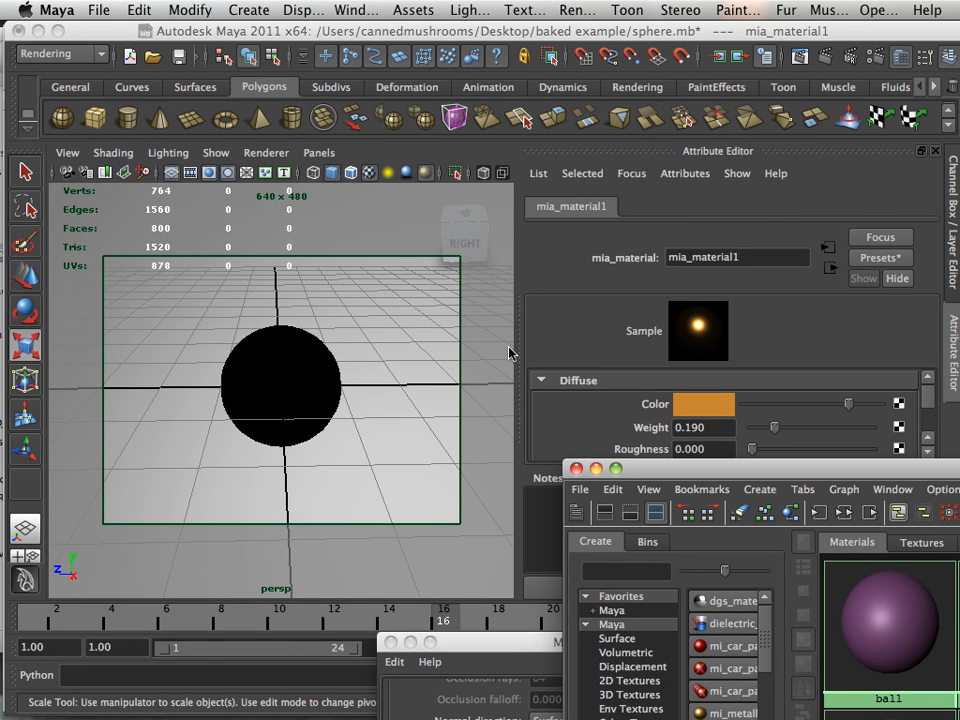
{"action": "left_click", "coordinate": [289, 379]}
{"action": "left_click_drag", "start_coordinate": [516, 641], "coordinate": [520, 209]}
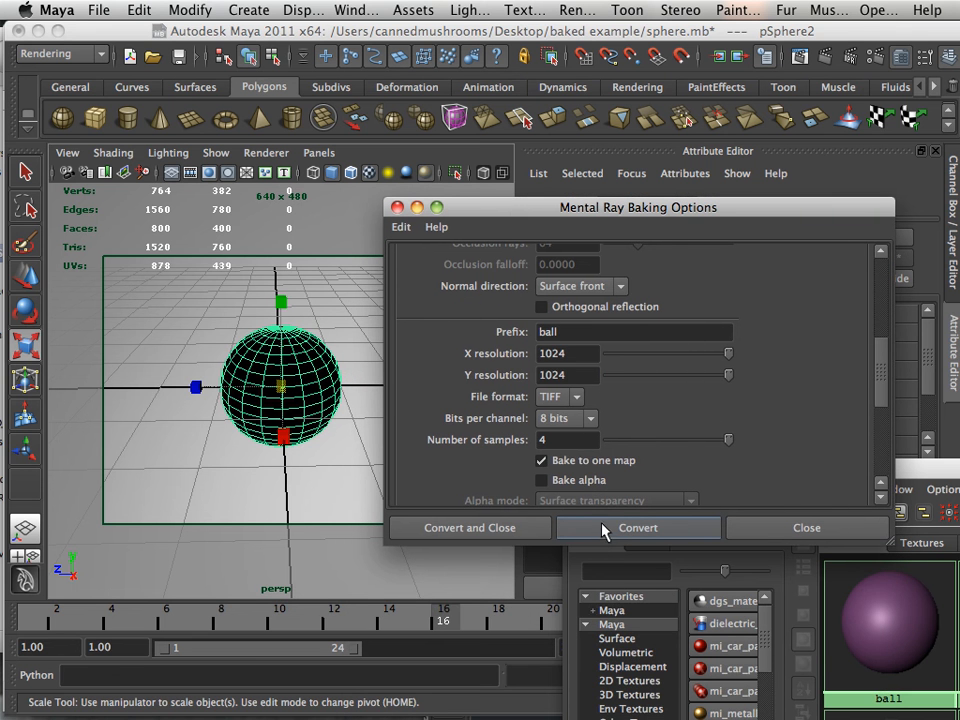
{"action": "scroll", "coordinate": [882, 368], "scroll_direction": "up", "scroll_amount": 2}
{"action": "scroll", "coordinate": [882, 368], "scroll_direction": "up", "scroll_amount": 4}
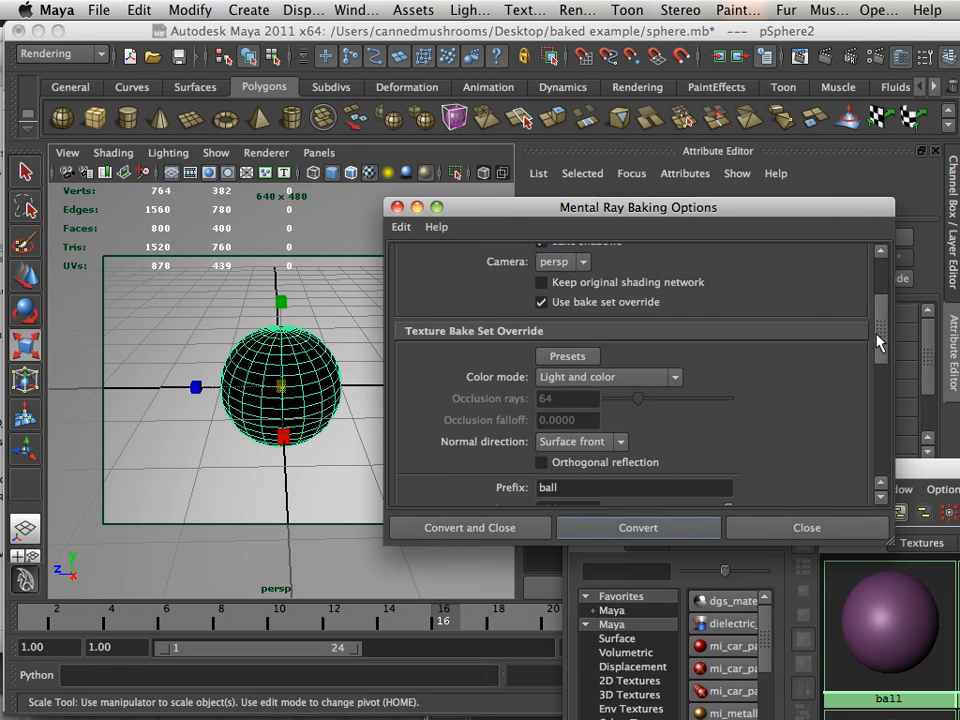
{"action": "left_click", "coordinate": [541, 285]}
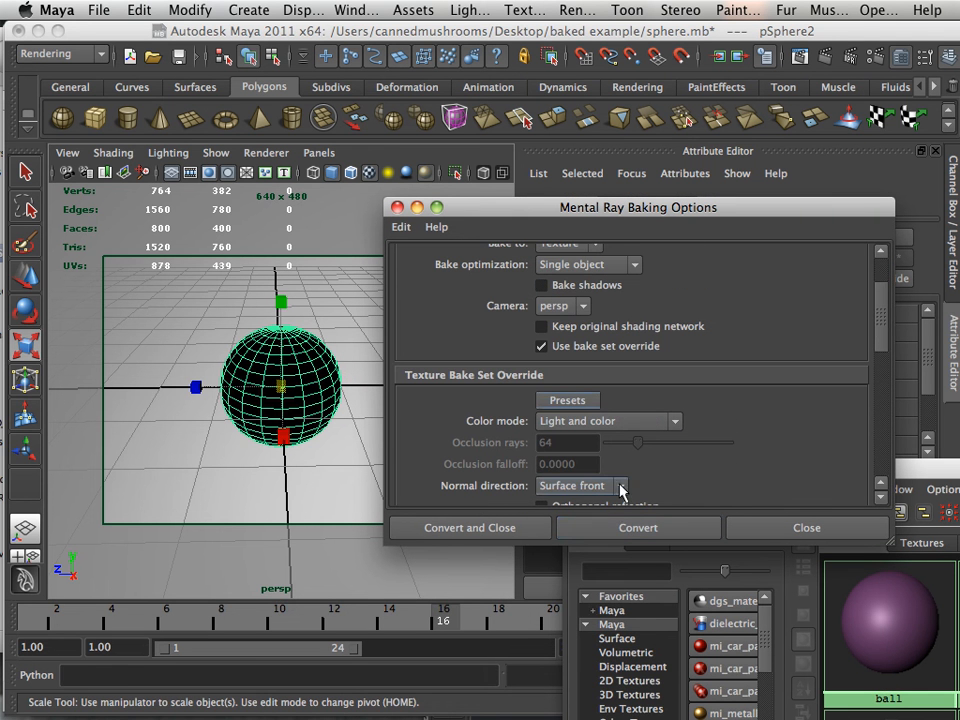
{"action": "left_click", "coordinate": [628, 530]}
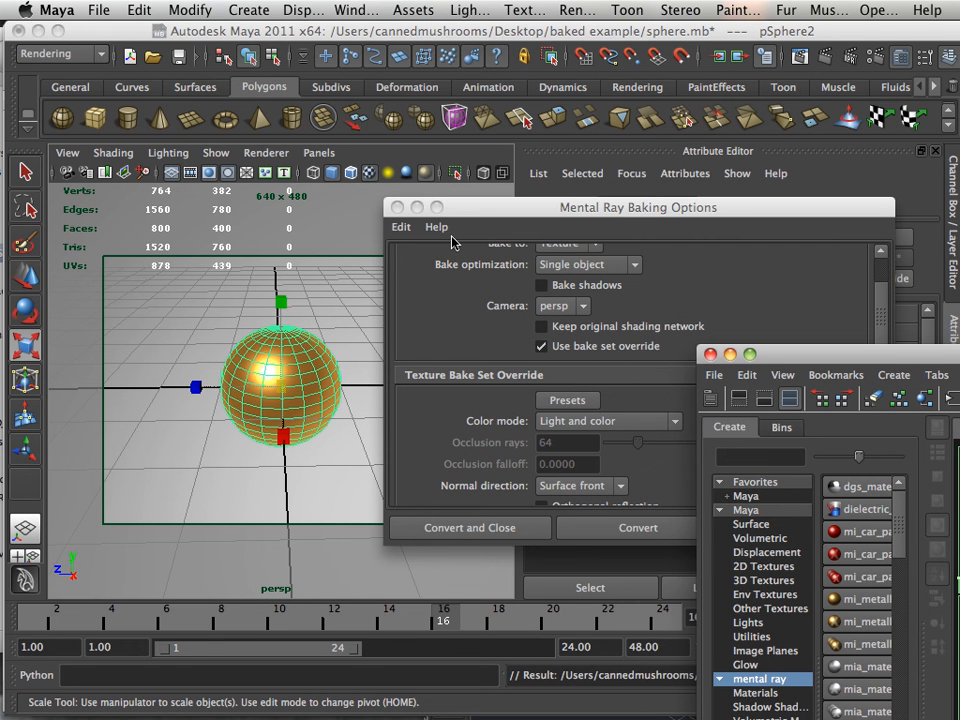
Move the baking options aside and examine the baked copper shading on the small sphere from several sides and up close
{"action": "left_click", "coordinate": [452, 243]}
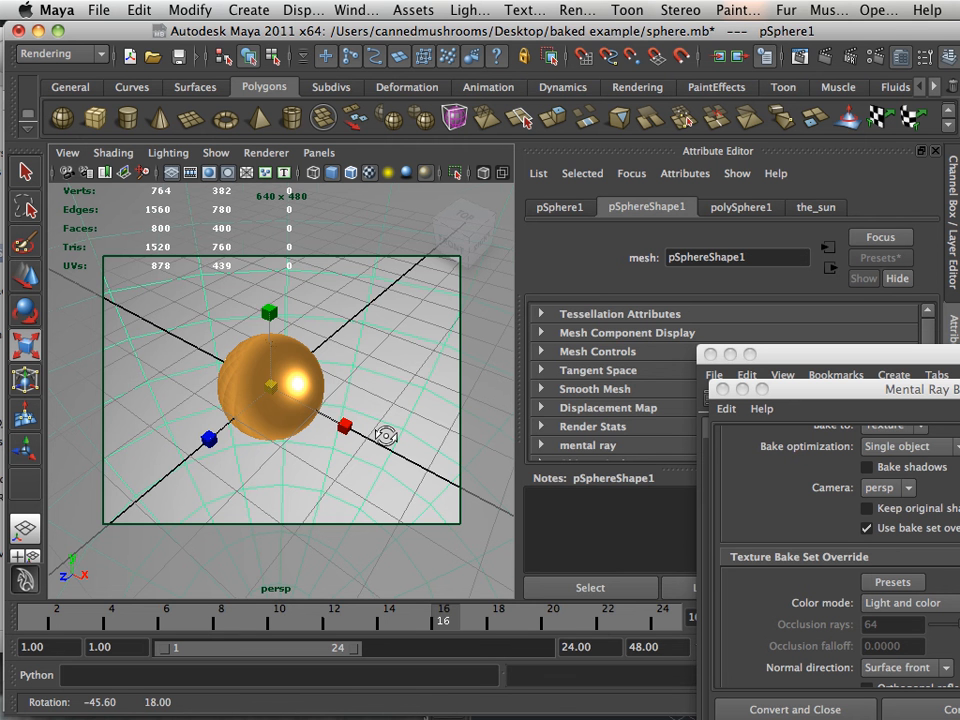
{"action": "left_click_drag", "start_coordinate": [385, 435], "coordinate": [326, 403], "text": "alt"}
{"action": "right_click_drag", "start_coordinate": [278, 390], "coordinate": [379, 431], "text": "alt"}
{"action": "left_click", "coordinate": [341, 428]}
{"action": "left_click_drag", "start_coordinate": [313, 444], "coordinate": [234, 471], "text": "alt"}
{"action": "right_click_drag", "start_coordinate": [284, 464], "coordinate": [259, 446], "text": "alt"}
{"action": "left_click_drag", "start_coordinate": [255, 440], "coordinate": [270, 412], "text": "alt"}
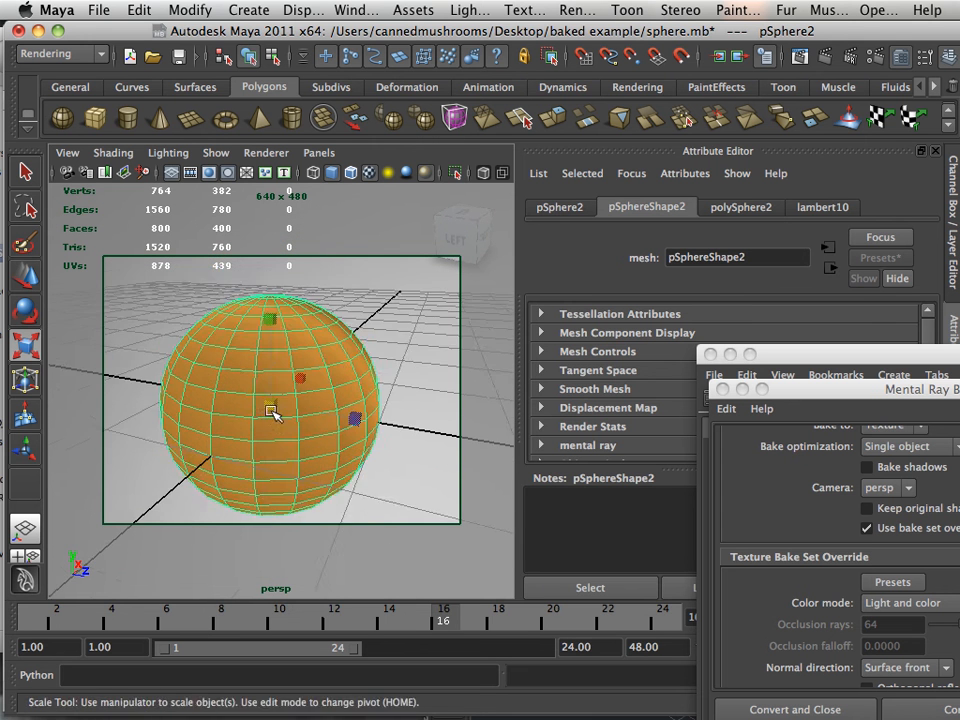
{"action": "mouse_move", "coordinate": [275, 413]}
{"action": "right_mouse_down", "text": "alt"}
{"action": "mouse_move", "coordinate": [285, 418]}
{"action": "mouse_move", "coordinate": [279, 407]}
{"action": "right_mouse_up", "text": "alt"}
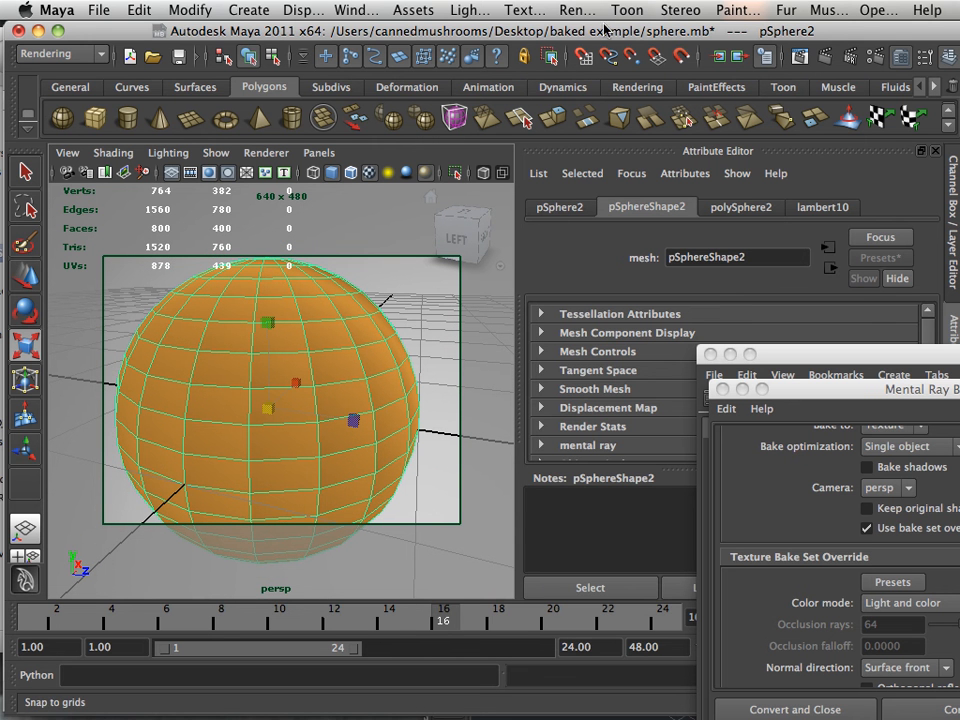
Switch to the Polygons menu set and soften the edges of the small sphere
{"action": "left_click", "coordinate": [60, 53]}
{"action": "left_click", "coordinate": [45, 81]}
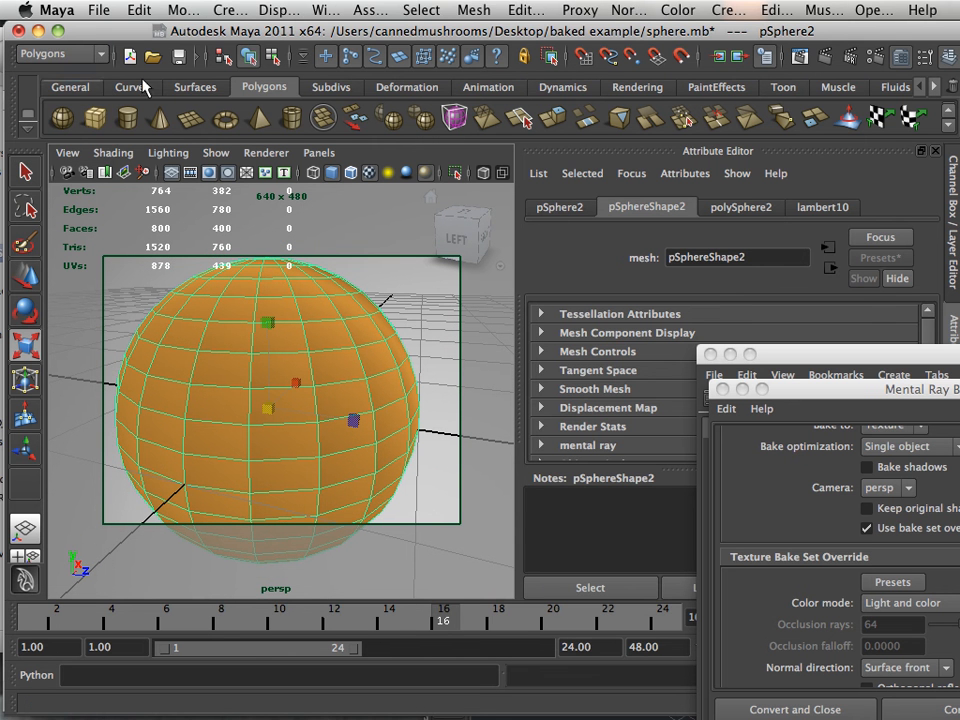
{"action": "left_click", "coordinate": [626, 10]}
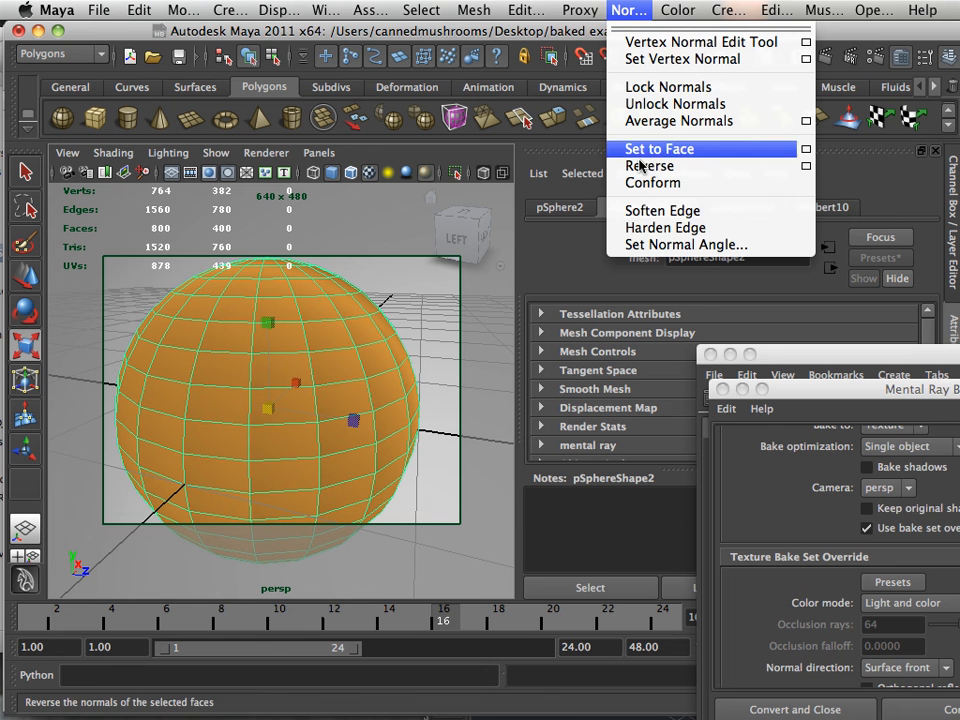
{"action": "left_click", "coordinate": [651, 211]}
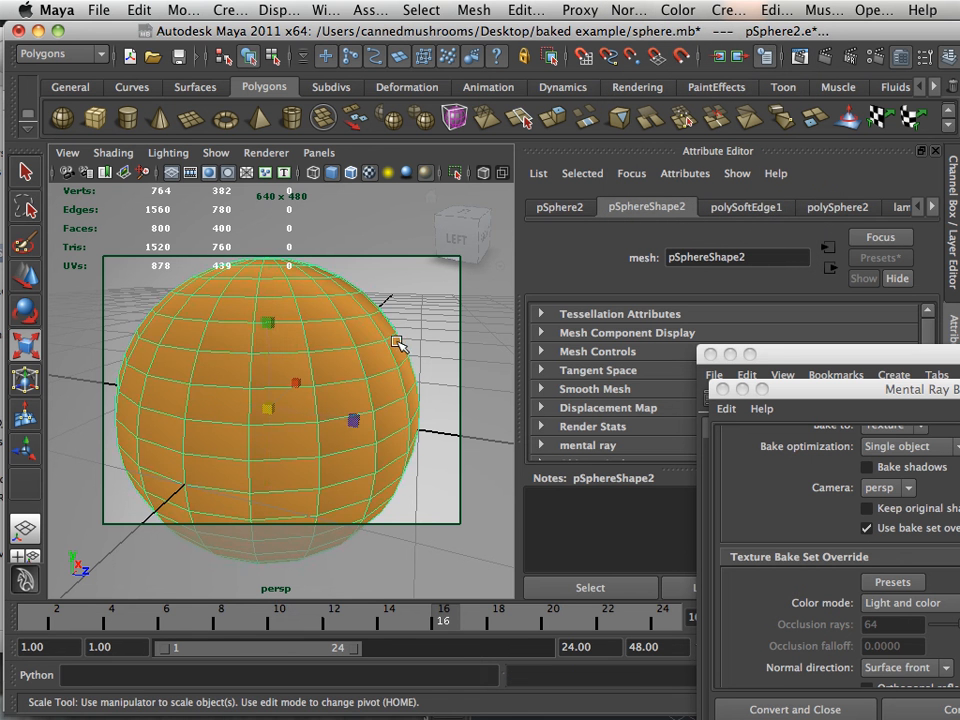
Examine the softened copper sphere and its baked highlight from all around, both at a distance and up close
{"action": "right_click_drag", "start_coordinate": [399, 343], "coordinate": [280, 341], "text": "alt"}
{"action": "left_click", "coordinate": [337, 310]}
{"action": "left_click_drag", "start_coordinate": [277, 330], "coordinate": [296, 344], "text": "alt"}
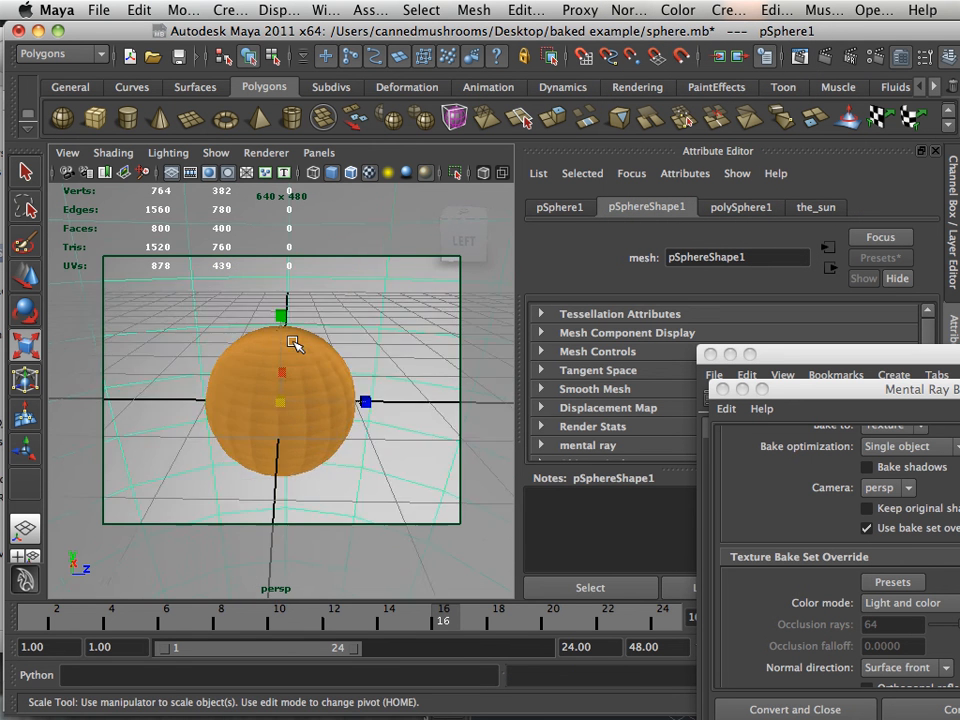
{"action": "right_click_drag", "start_coordinate": [296, 344], "coordinate": [359, 385], "text": "alt"}
{"action": "left_click_drag", "start_coordinate": [359, 385], "coordinate": [315, 381], "text": "alt"}
{"action": "key", "text": "r"}
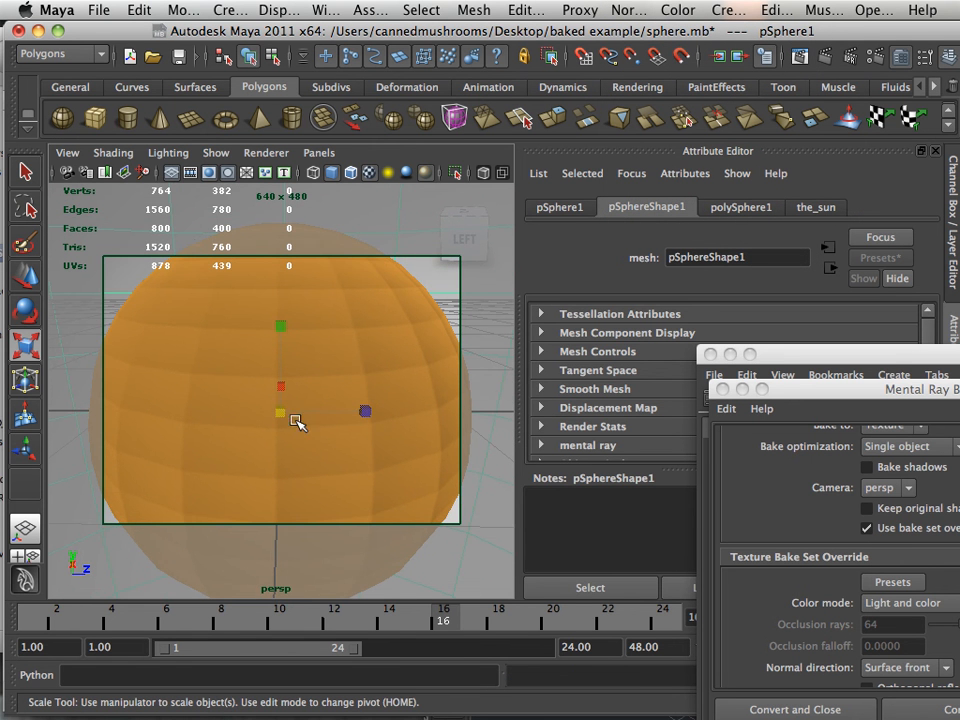
{"action": "left_click_drag", "start_coordinate": [272, 407], "coordinate": [413, 422], "text": "alt"}
{"action": "right_click_drag", "start_coordinate": [413, 422], "coordinate": [316, 405], "text": "alt"}
{"action": "left_click_drag", "start_coordinate": [316, 405], "coordinate": [394, 400], "text": "alt"}
{"action": "right_click_drag", "start_coordinate": [279, 388], "coordinate": [382, 391], "text": "alt"}
{"action": "left_click_drag", "start_coordinate": [309, 394], "coordinate": [403, 390], "text": "alt"}
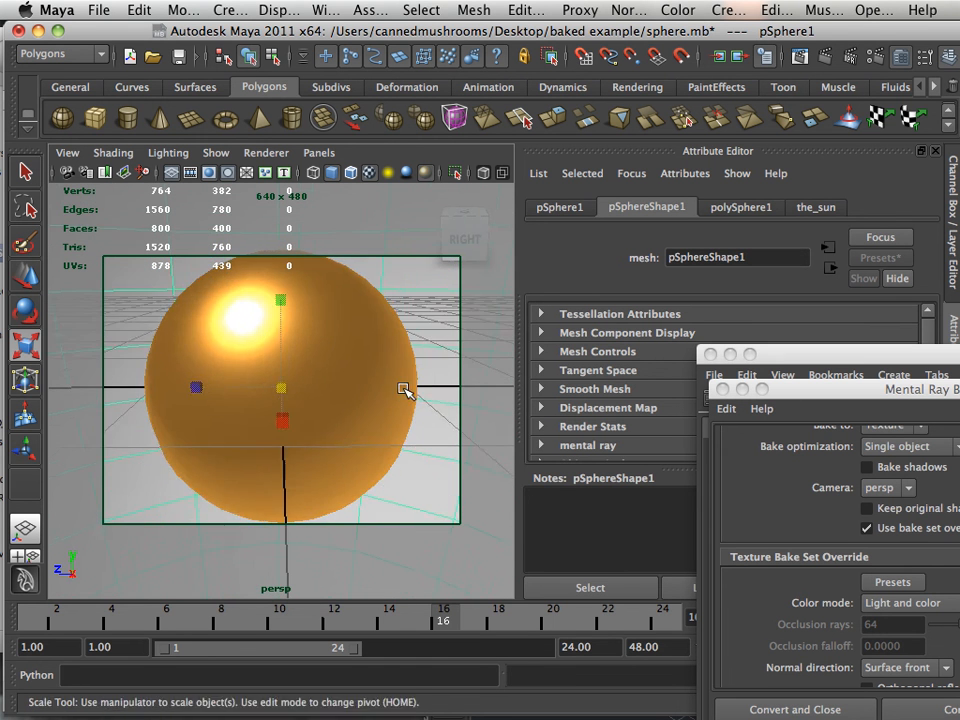